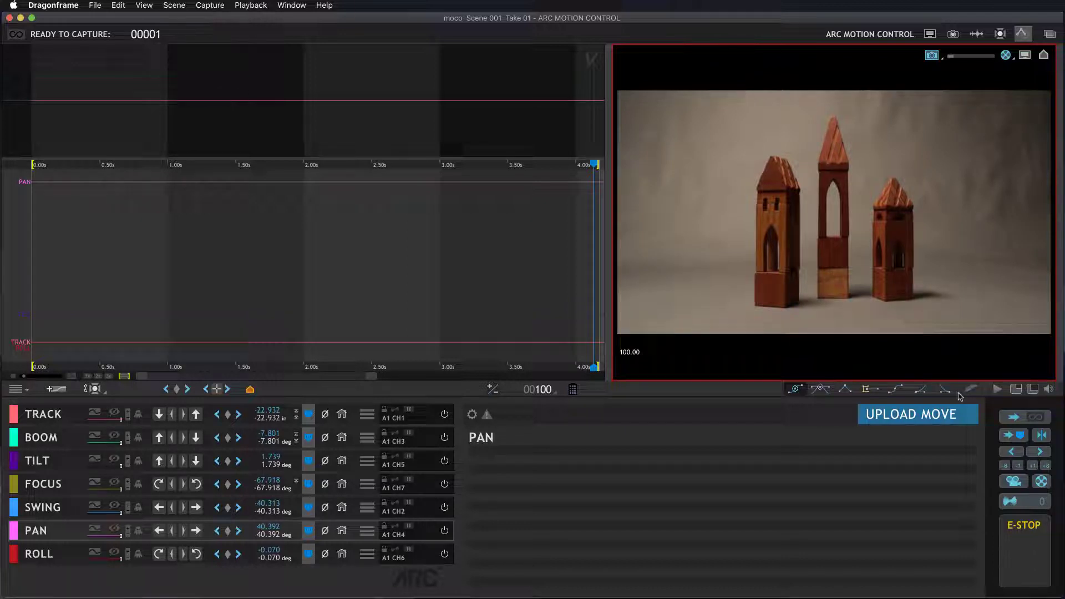
Solo the Track axis in the graph and jog it back to about -19.5 in for the starting camera position.
click(94, 415)
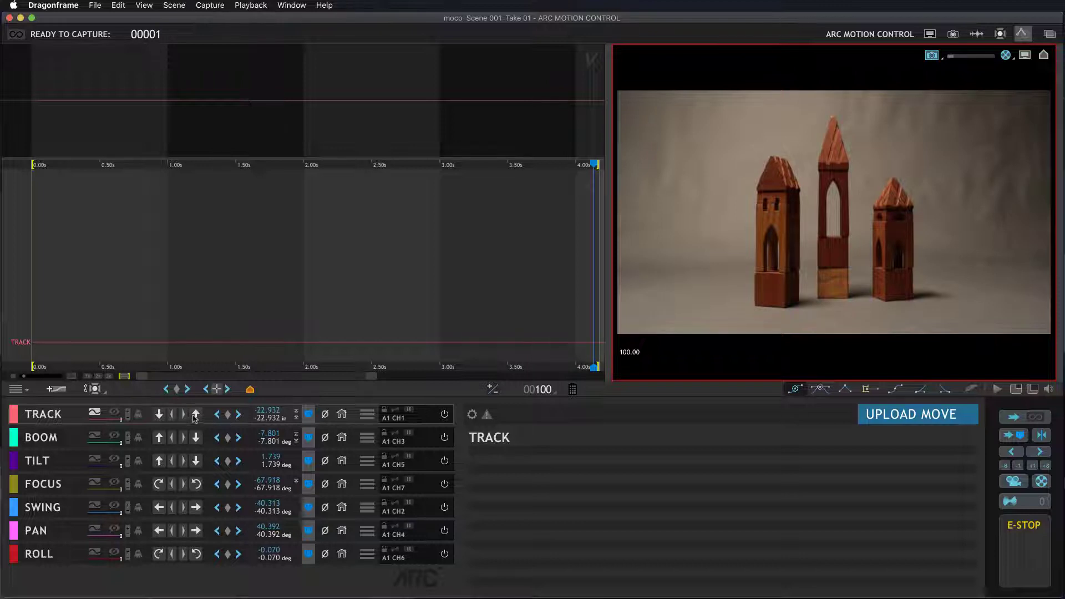
click(159, 415)
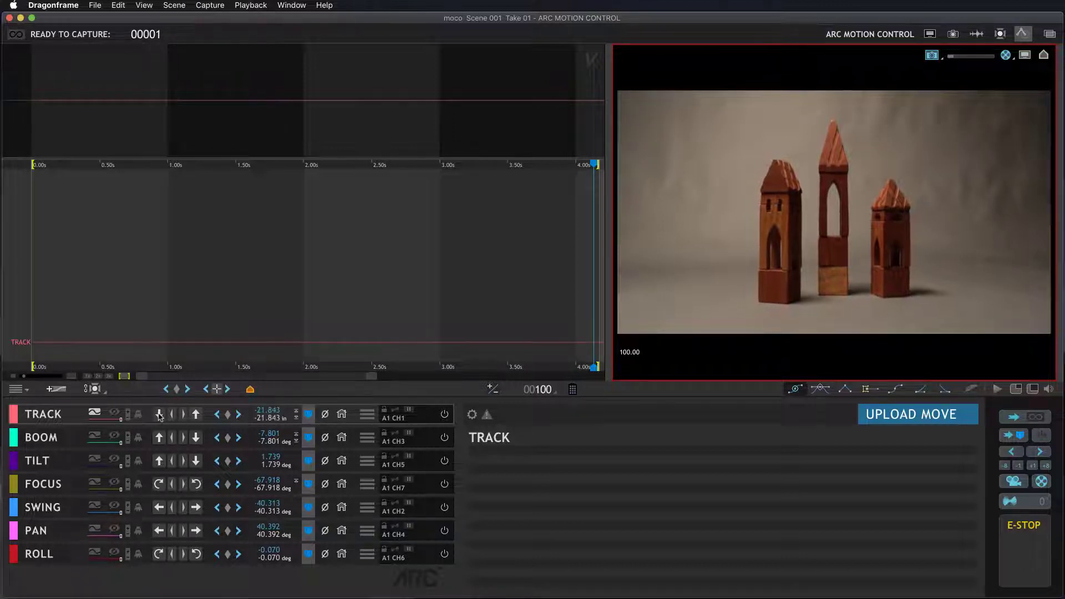
click(159, 415)
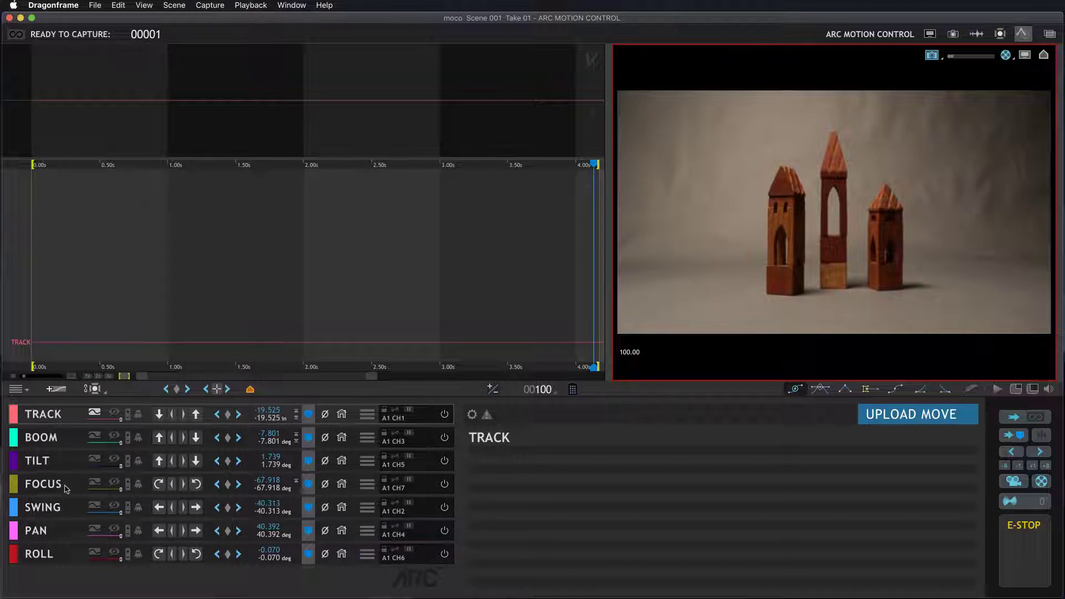
Move Focus below Track, solo it, and jog it to about -77.8 deg to sharpen the magnified roof of the middle tower.
drag(66, 488, 91, 439)
click(93, 439)
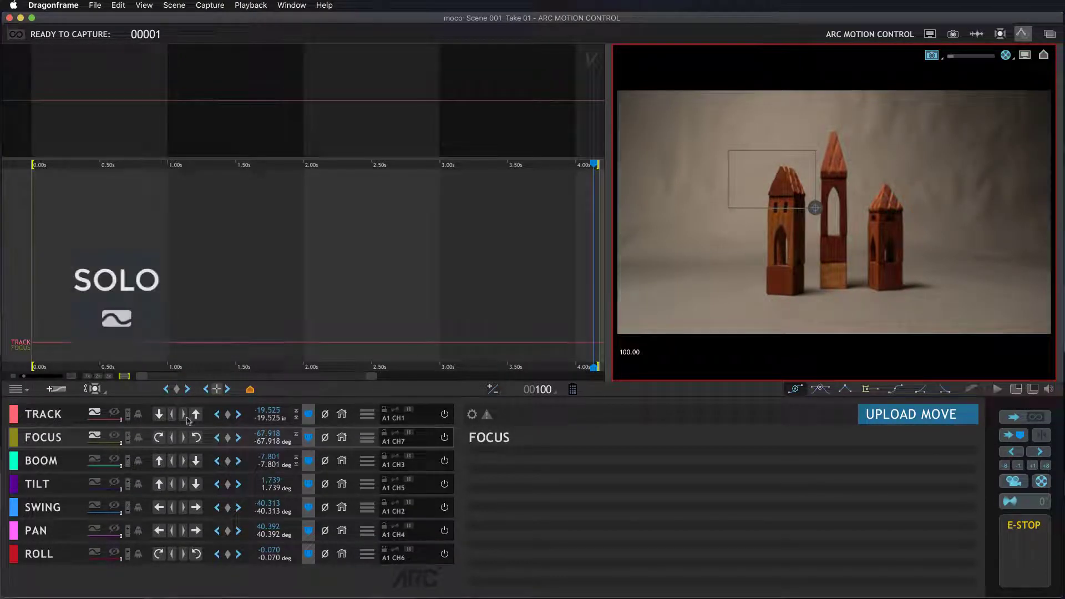
drag(745, 201, 826, 165)
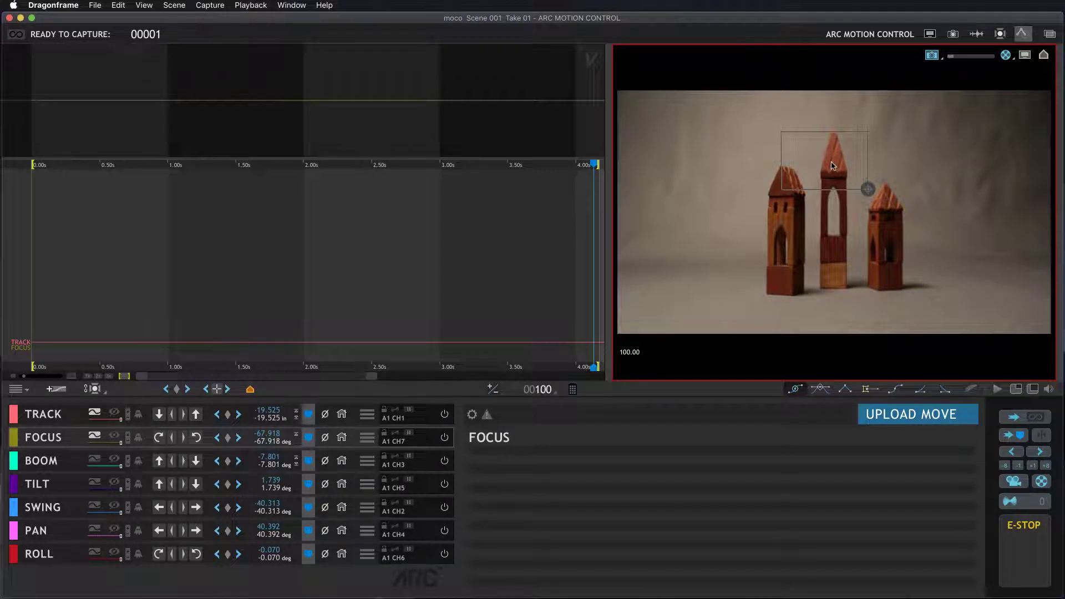
double_click(833, 165)
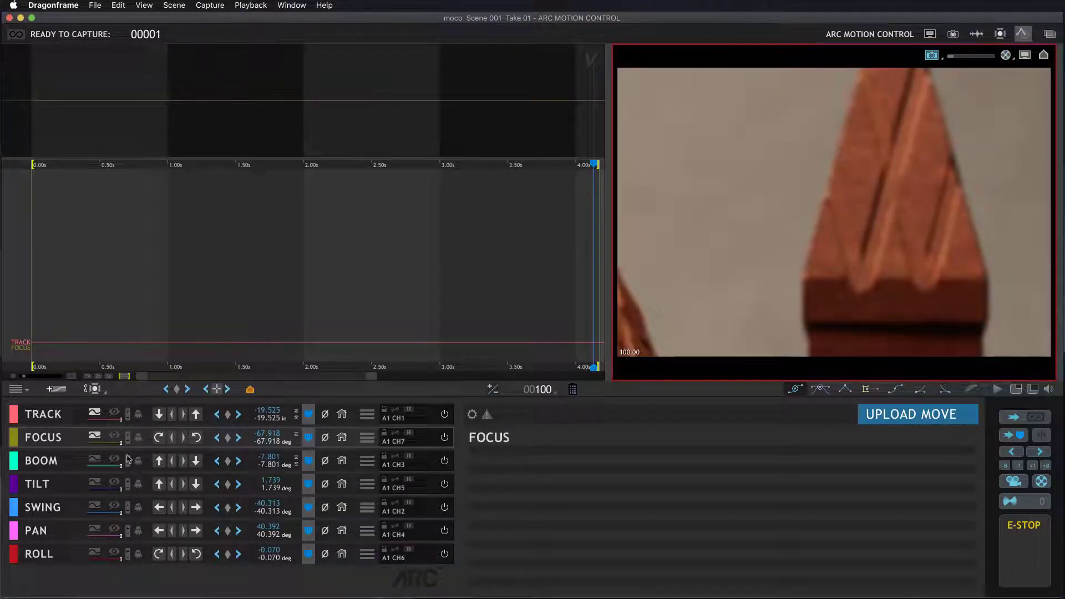
click(160, 438)
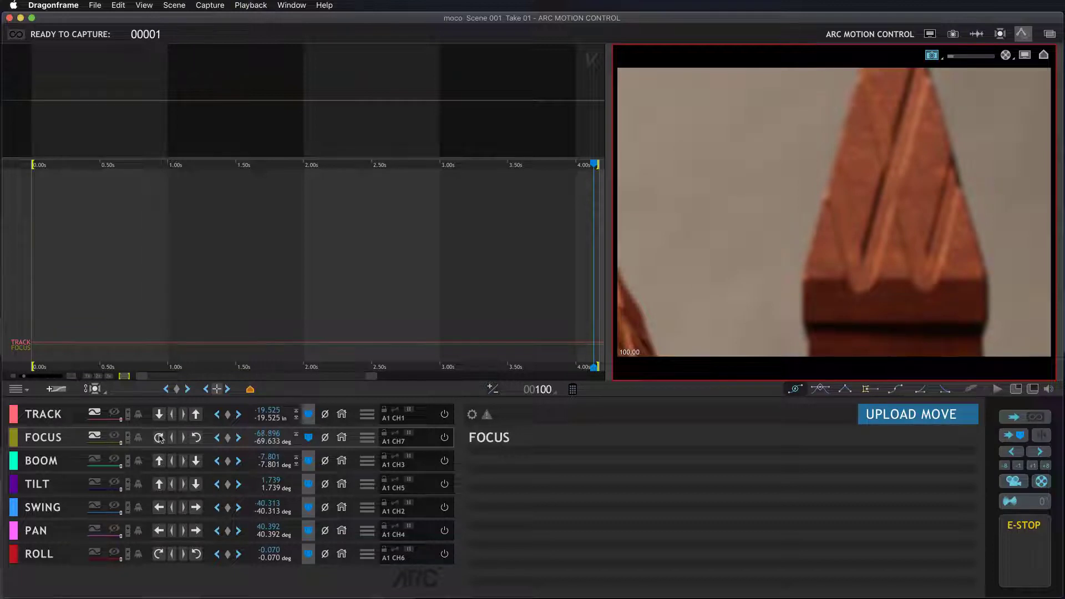
click(160, 438)
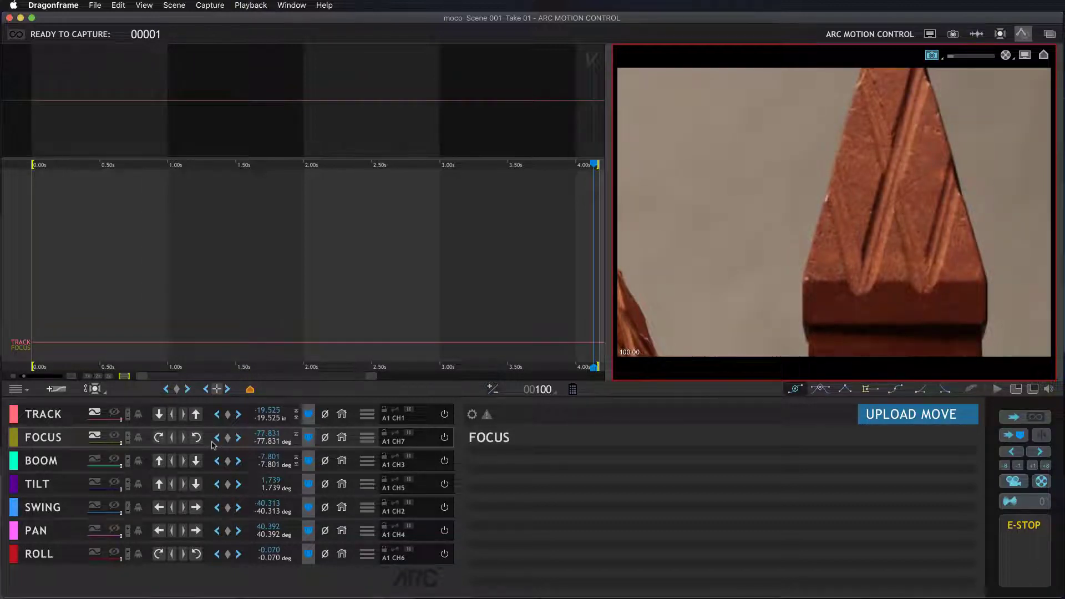
Add starting keyframes for Track and Focus at frame 1.
click(313, 166)
key(Home)
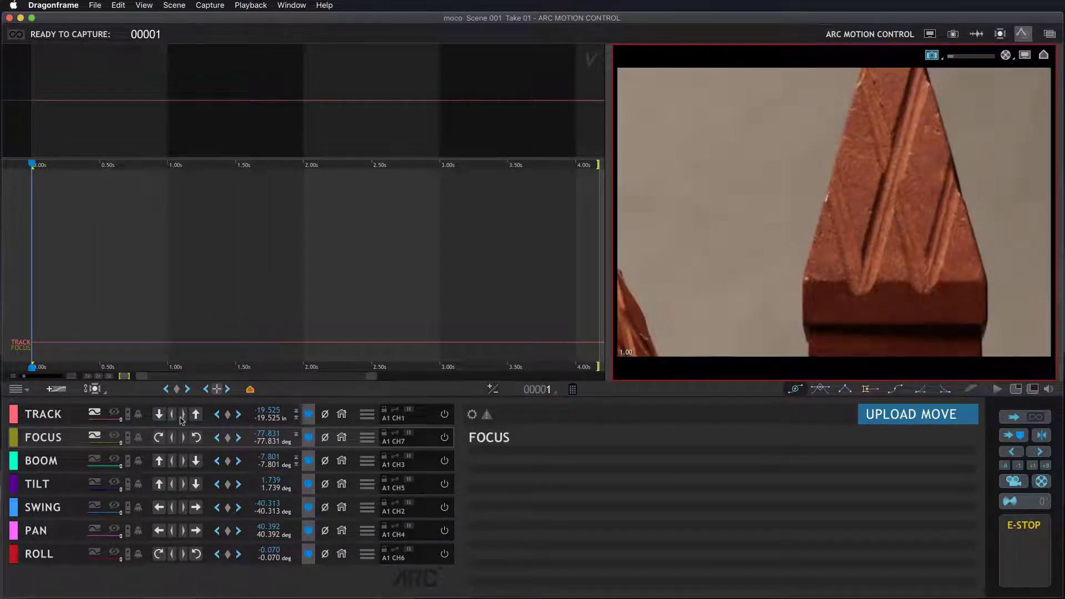
click(228, 416)
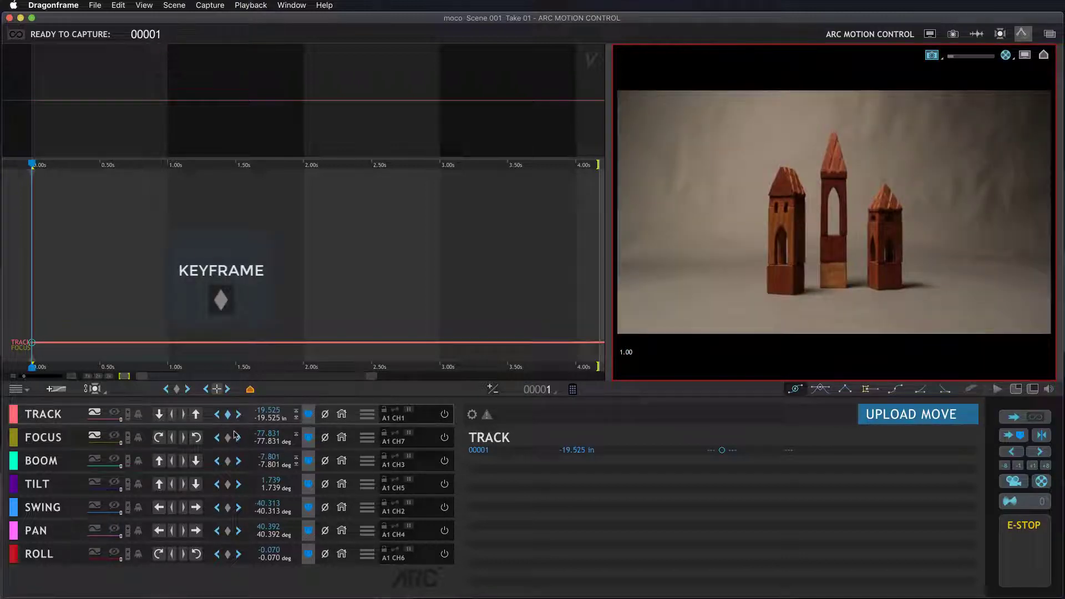
click(228, 439)
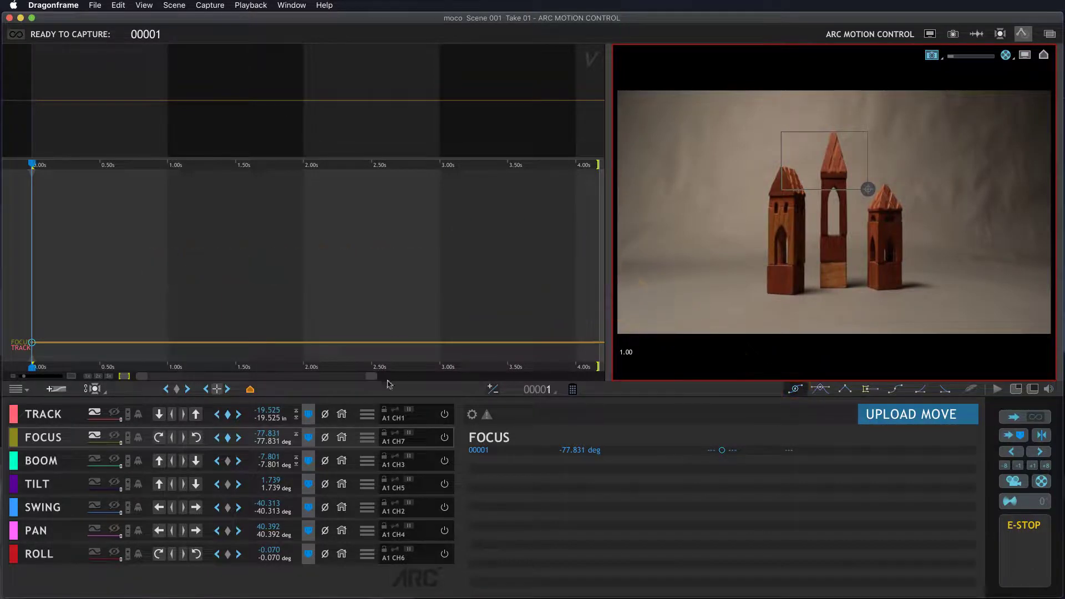
Jog Track forward to about -25.6 in and refocus on the middle tower's roof at about -65.8 deg.
click(197, 414)
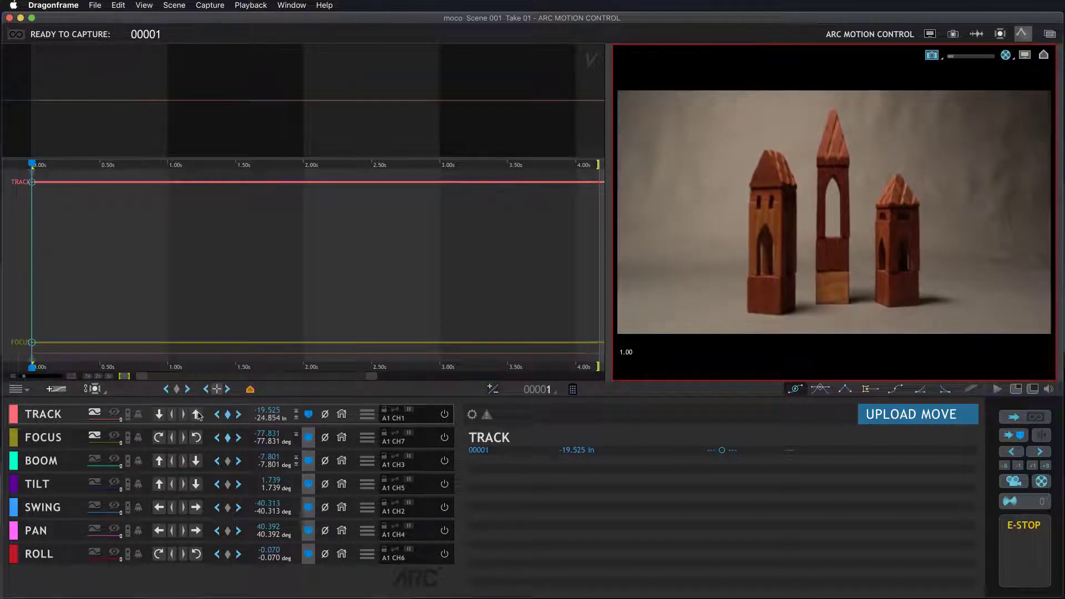
click(61, 439)
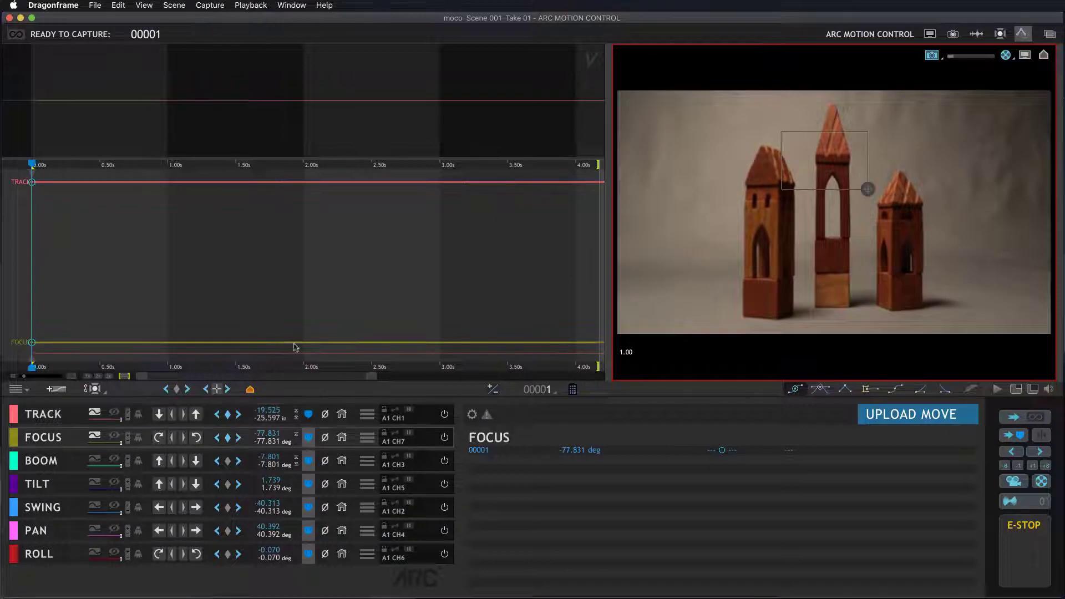
click(838, 145)
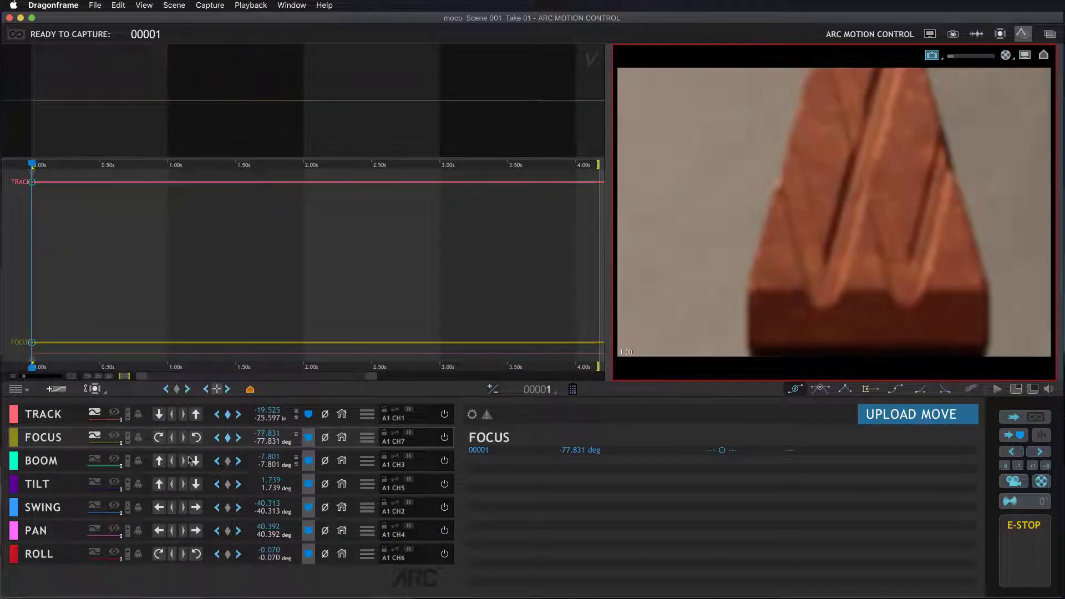
click(196, 438)
drag(195, 438, 196, 437)
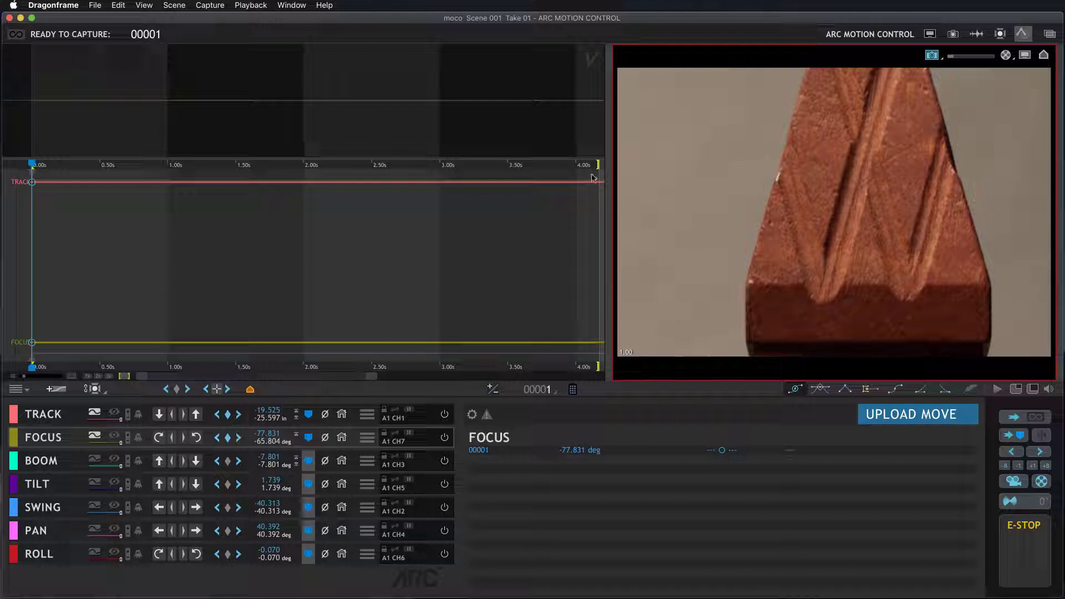
Add ending keyframes for Track and Focus at frame 97.
drag(35, 166, 578, 202)
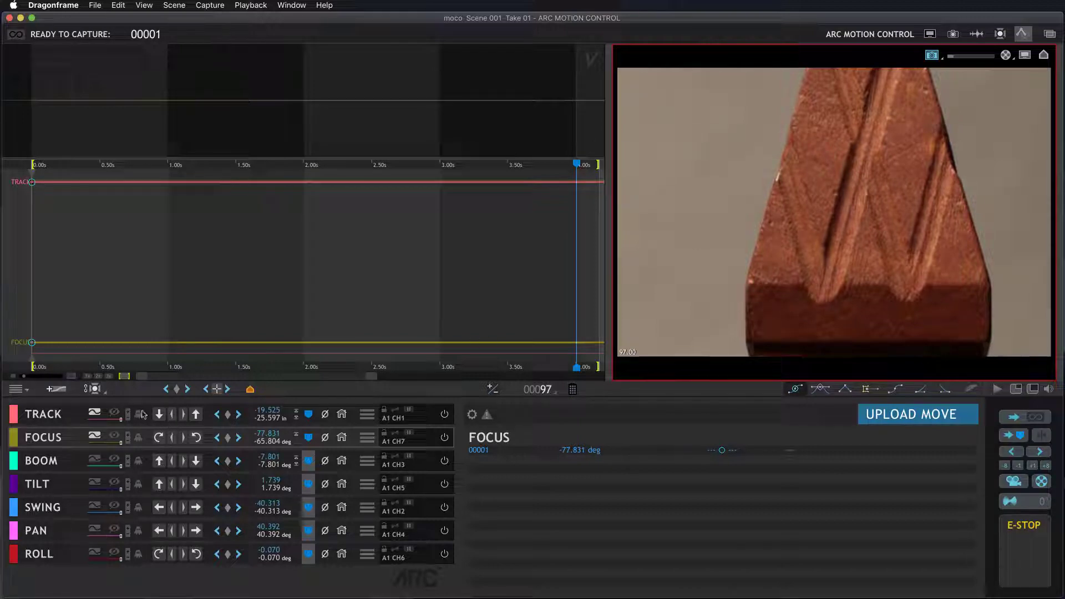
click(227, 414)
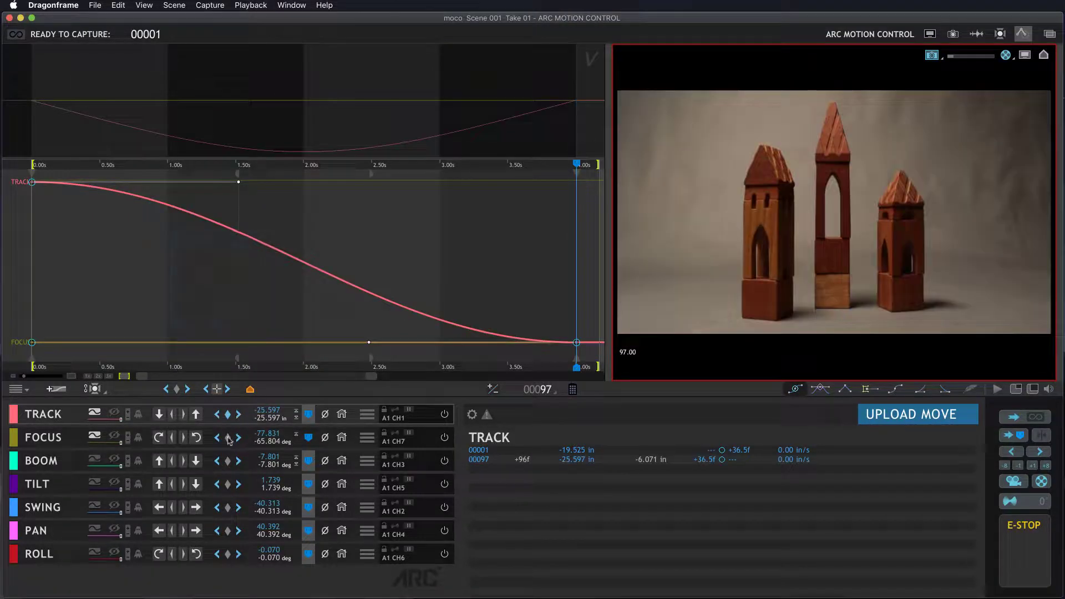
click(228, 437)
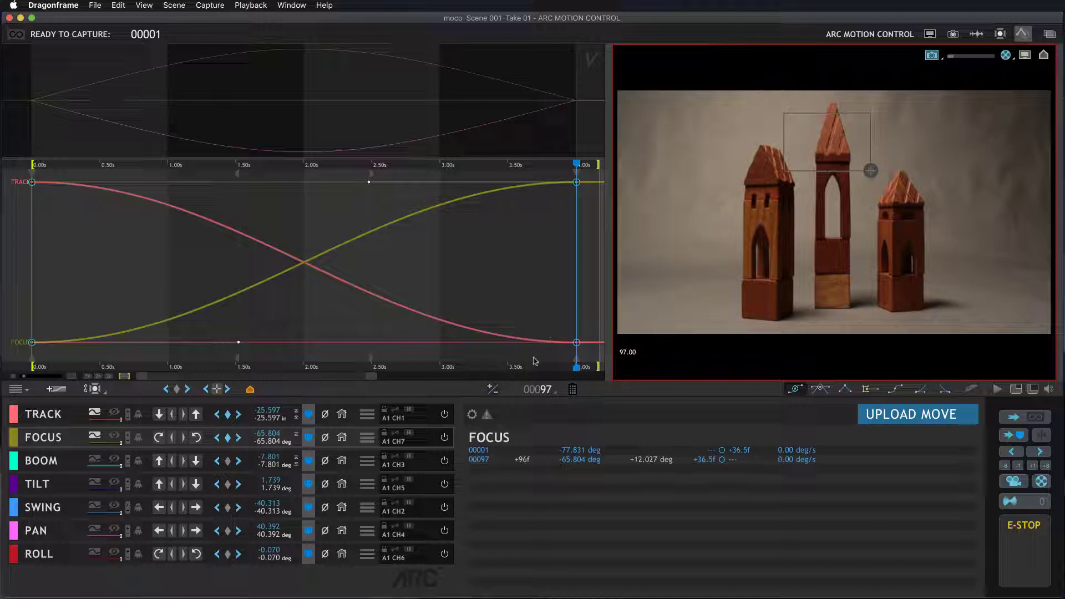
Invert the Focus graph and reduce its display scale so its curve can be compared with the Track curve.
click(128, 438)
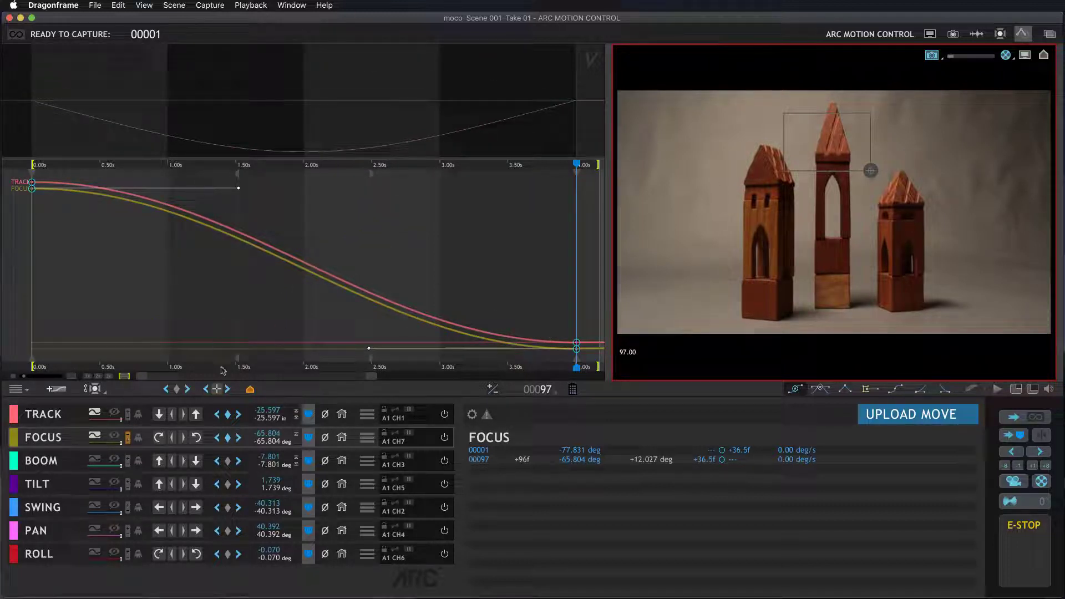
drag(122, 445, 113, 445)
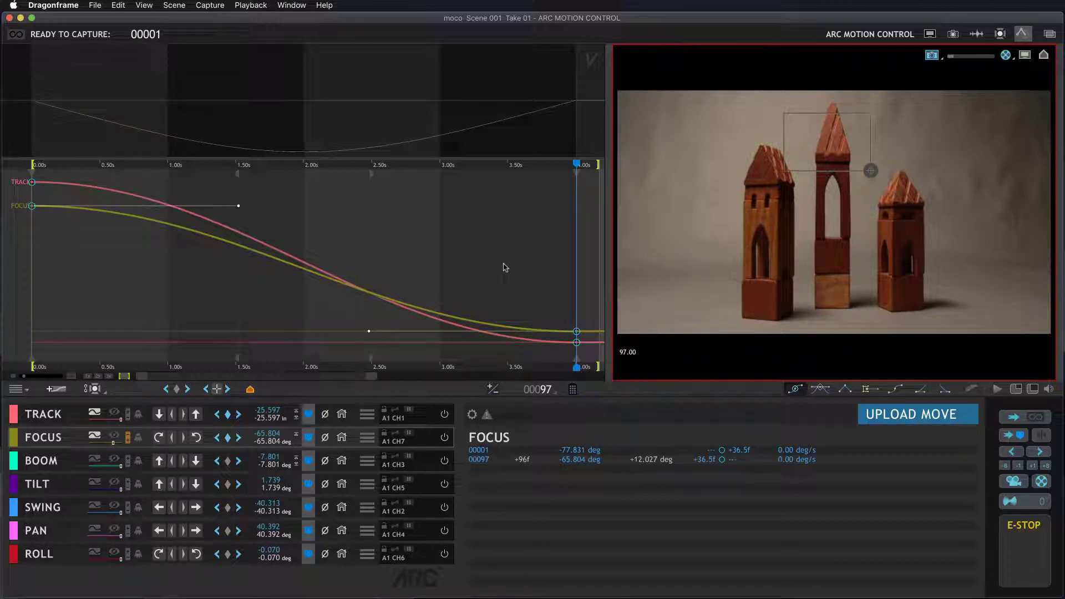
click(94, 413)
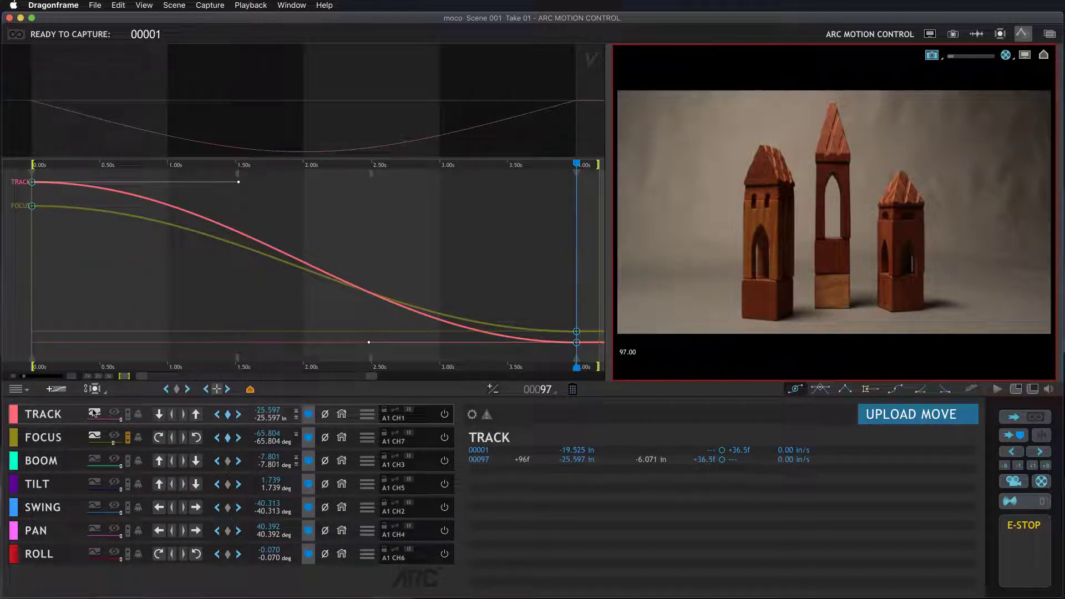
click(128, 437)
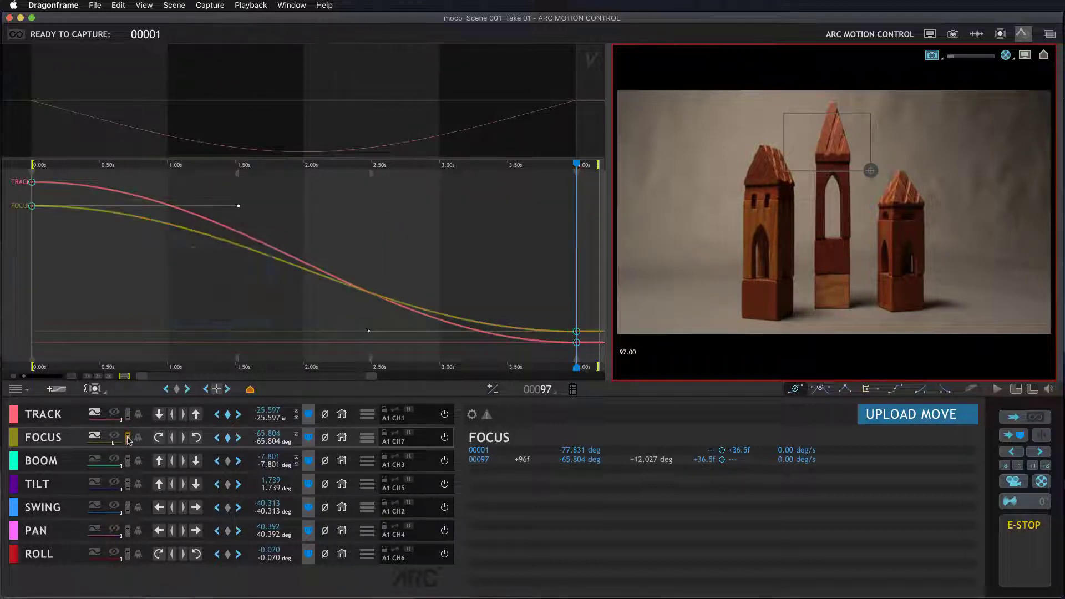
click(92, 439)
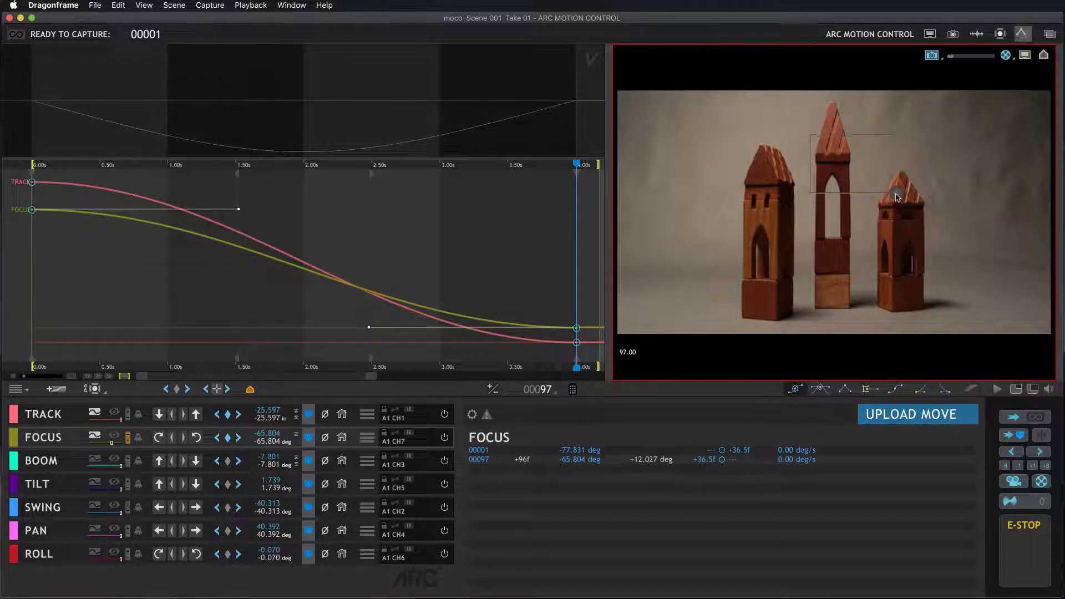
Upload the move to the motion controller and send the rig to the move's first frame.
click(66, 418)
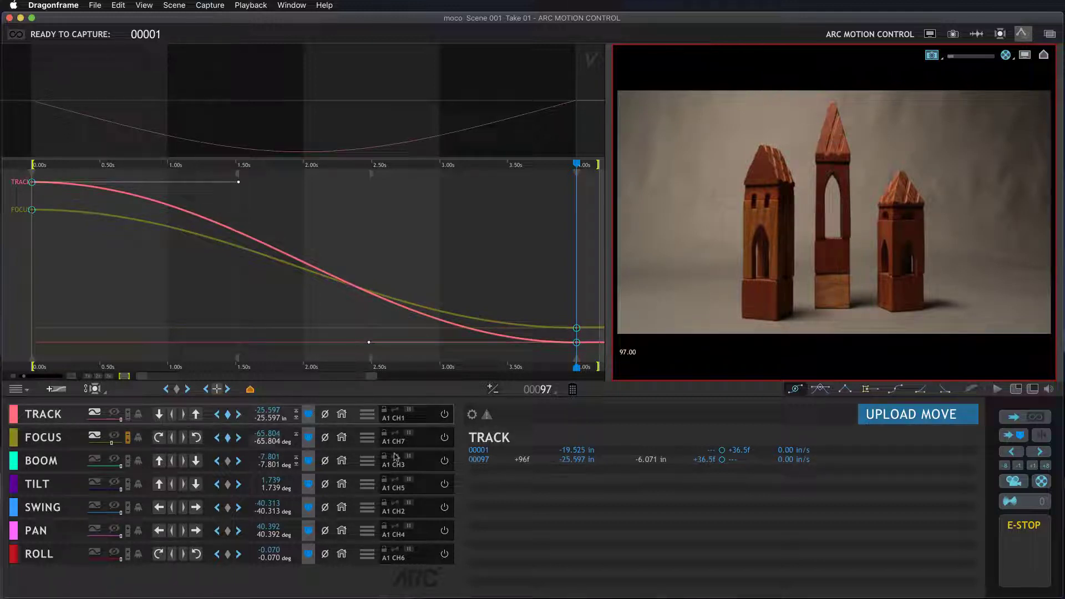
click(926, 420)
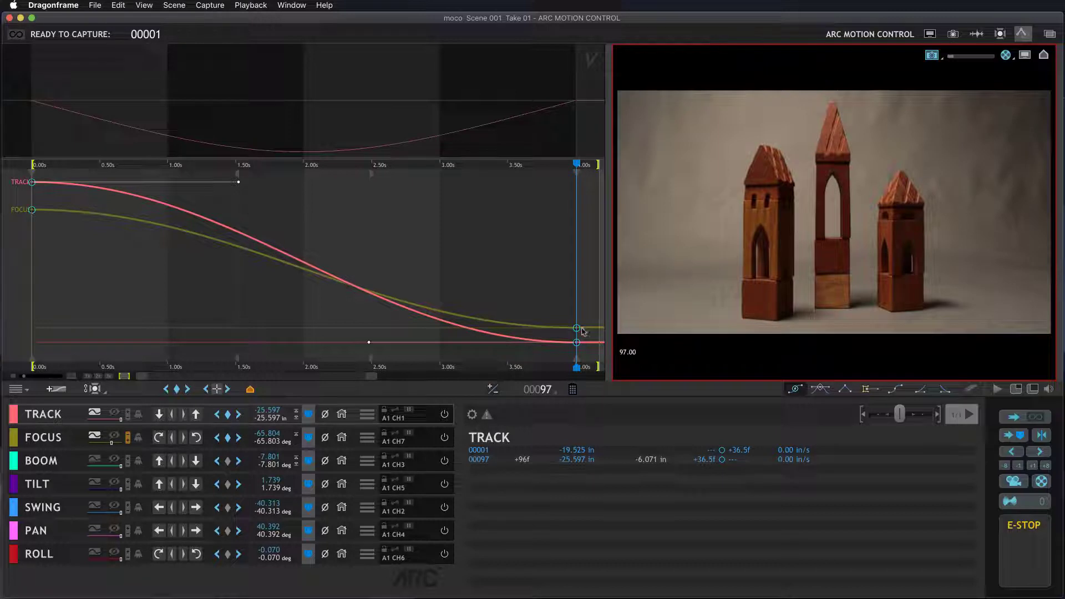
click(862, 419)
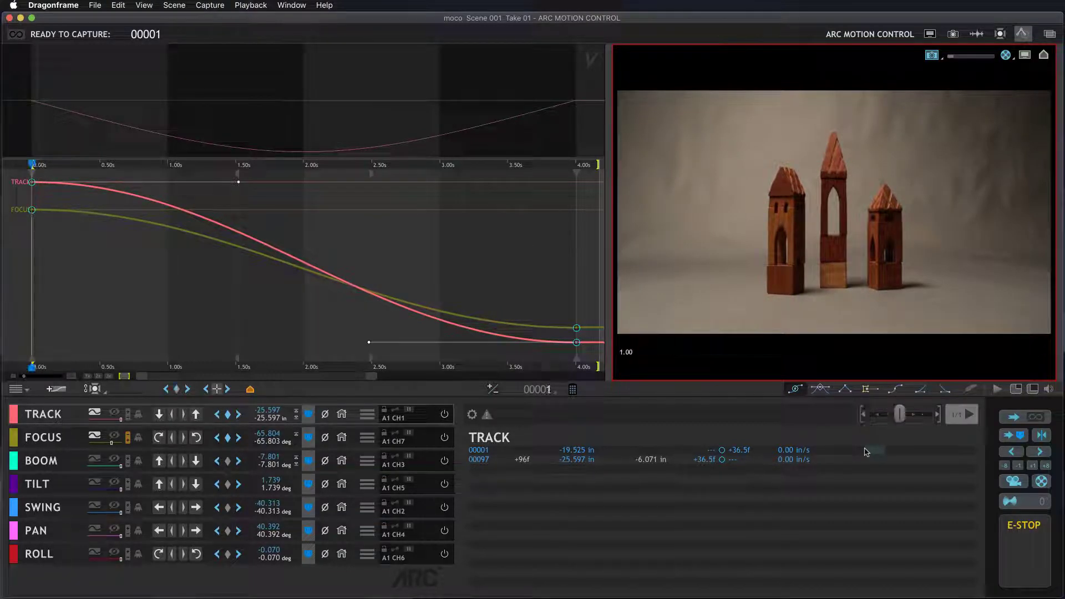
Run a live move test over frames 1 to 100 at 4.0 fps and play back the result.
click(1016, 483)
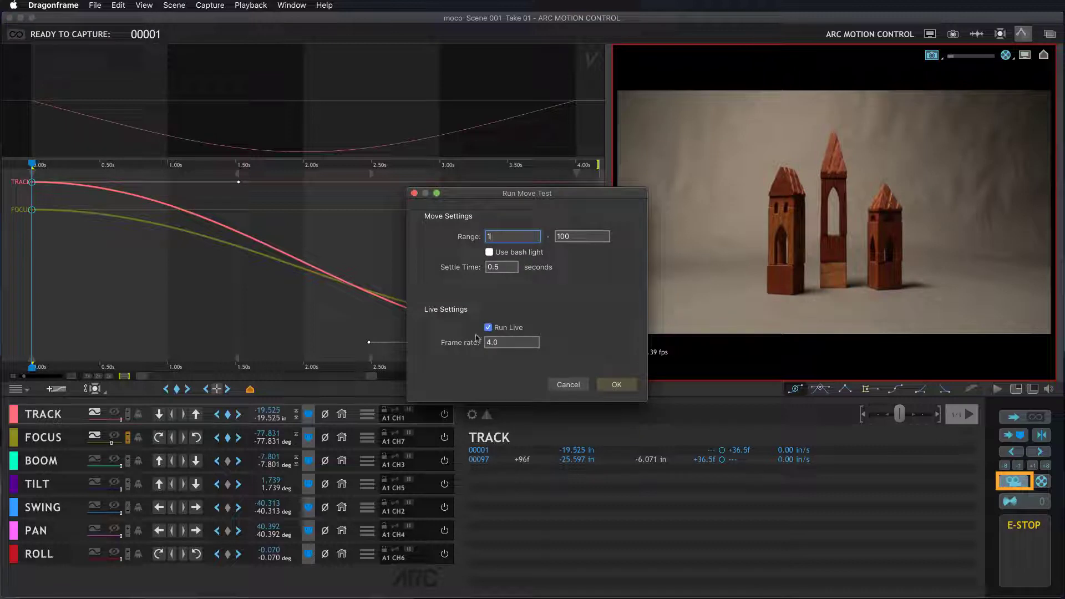
click(614, 385)
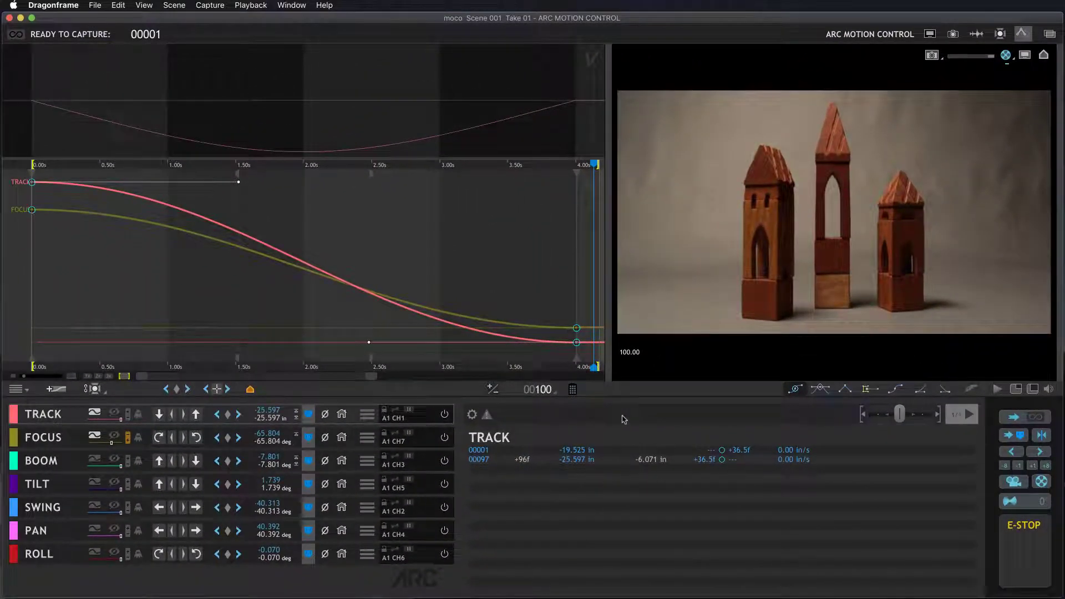
key(0)
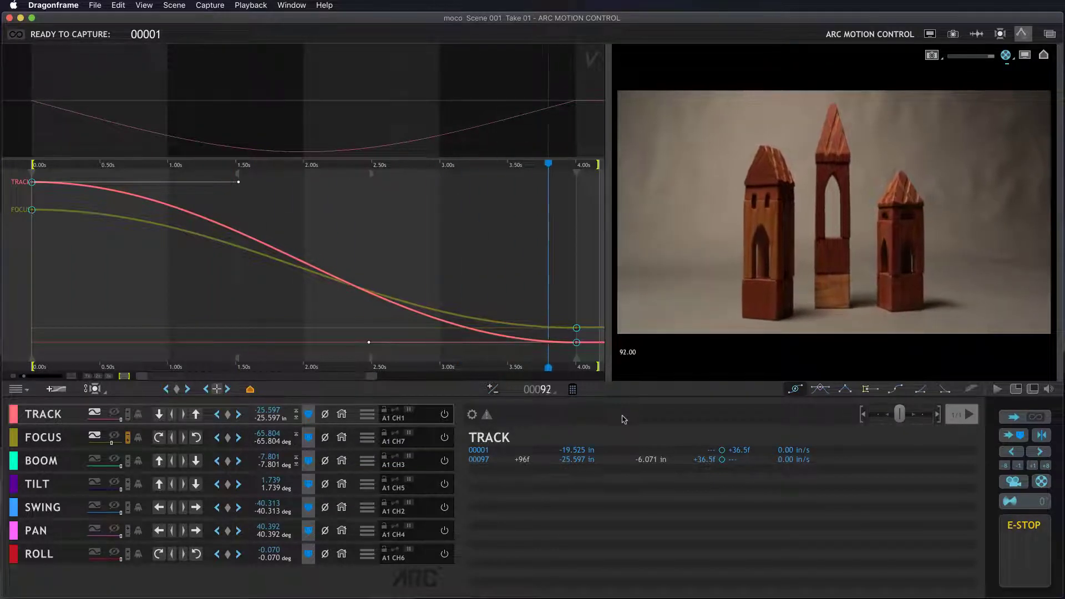
key(0)
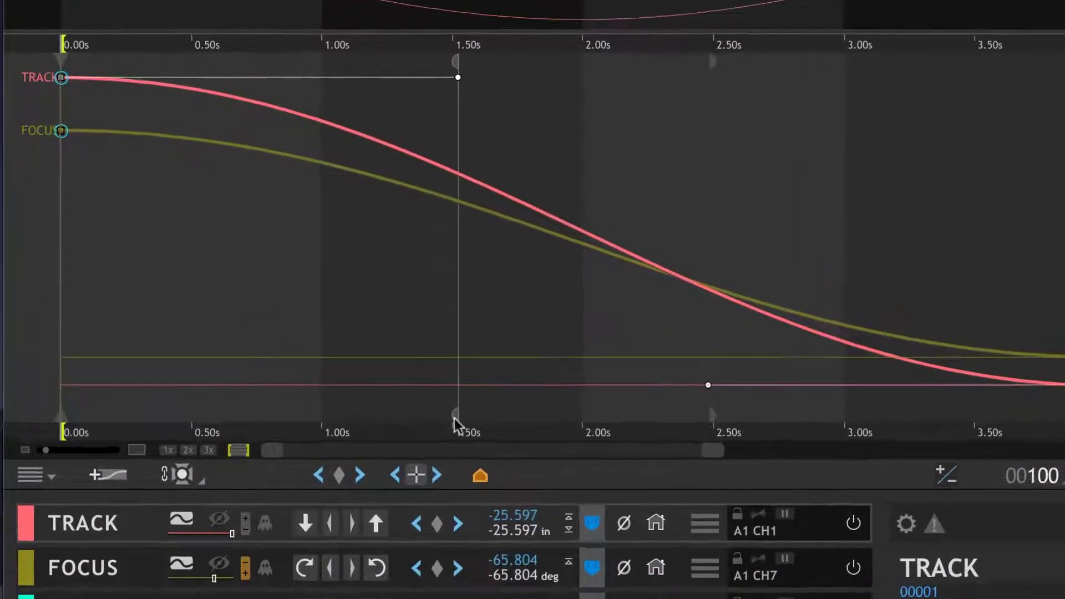
Try lengthening the starting ease of Track and Focus together to about 1.7 s, and return it to about 1.5 s.
click(238, 359)
mouse_move(479, 424)
mouse_down()
mouse_move(567, 431)
mouse_move(487, 428)
mouse_move(523, 432)
mouse_move(528, 399)
mouse_up()
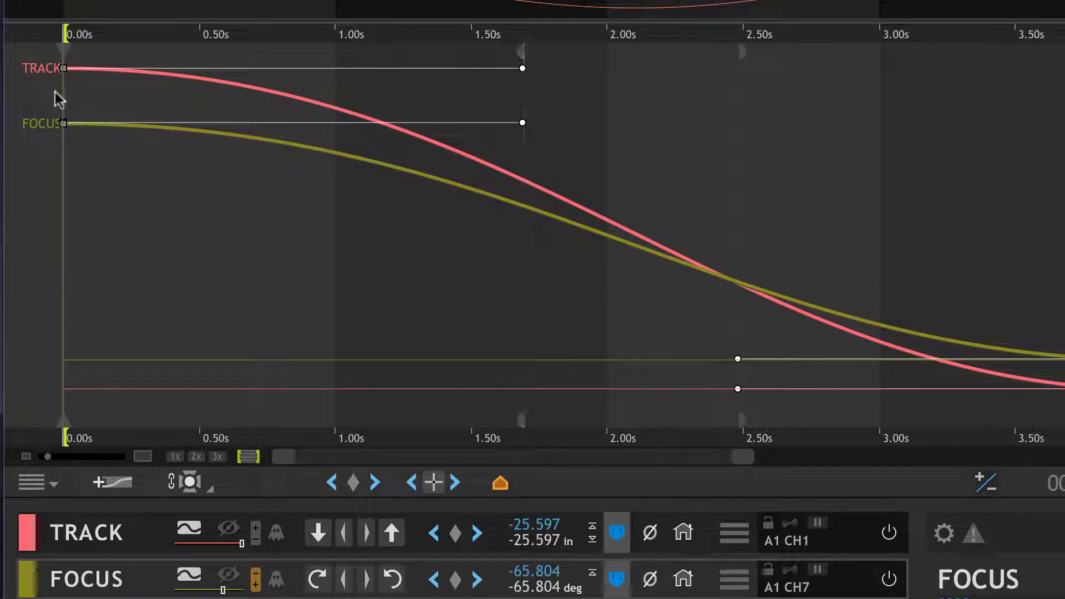
mouse_move(524, 423)
mouse_down()
mouse_move(561, 423)
mouse_move(459, 428)
mouse_move(554, 424)
mouse_move(480, 429)
mouse_up()
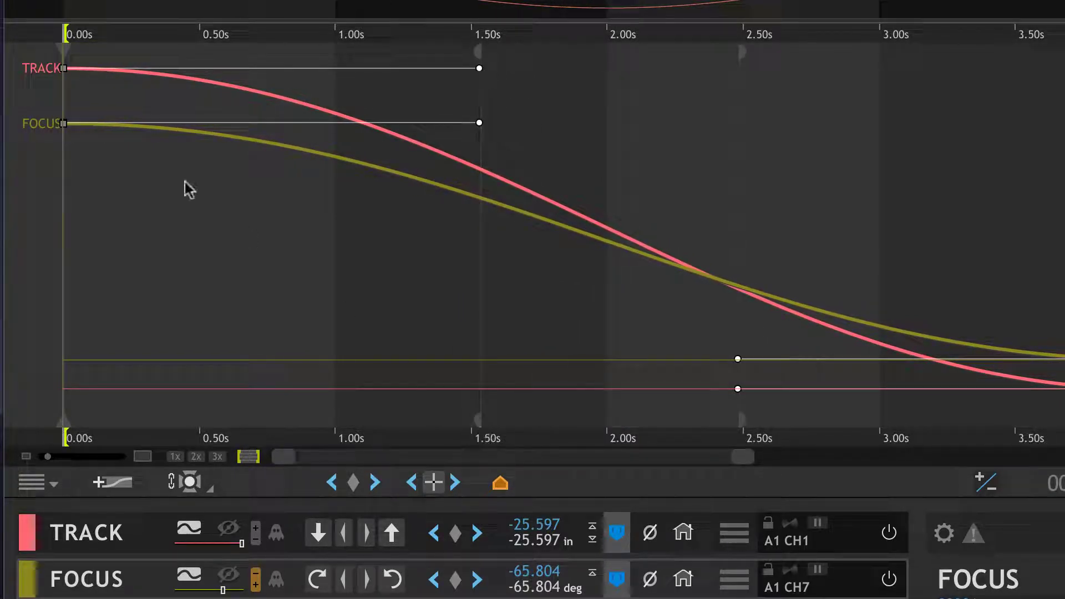
Hide the Focus curve, lengthen only Track's starting ease to about 1.6 s, and show Focus again.
click(189, 577)
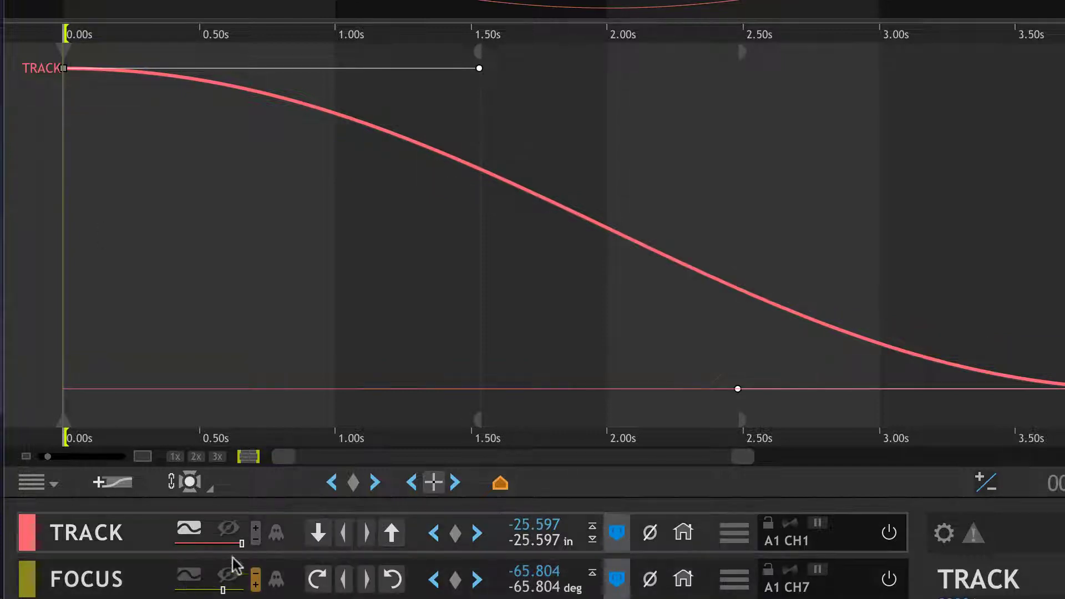
mouse_move(482, 428)
mouse_down()
mouse_move(533, 424)
mouse_move(492, 427)
mouse_up()
click(189, 578)
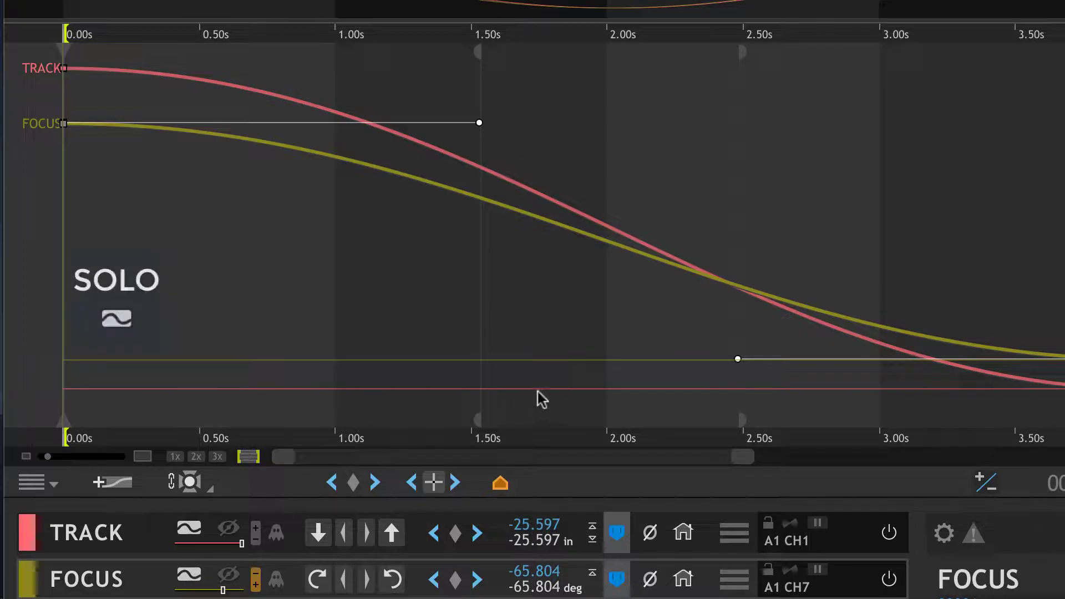
Select Track and Focus at the start, try a shared ease of about 1.8 s, and set both eases to about 1.5 s.
click(118, 539)
click(63, 123)
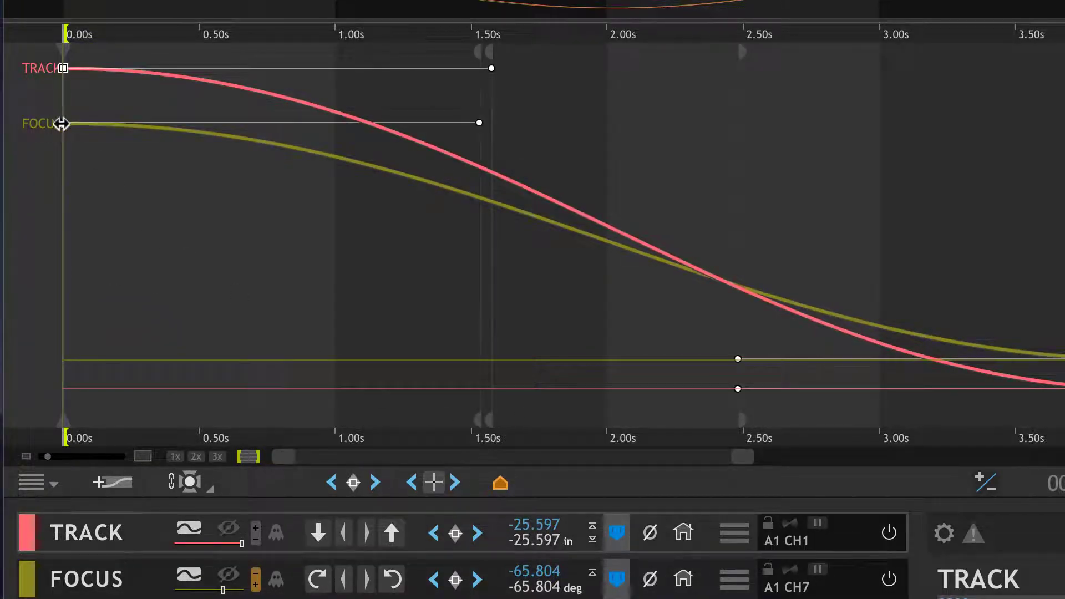
click(63, 68)
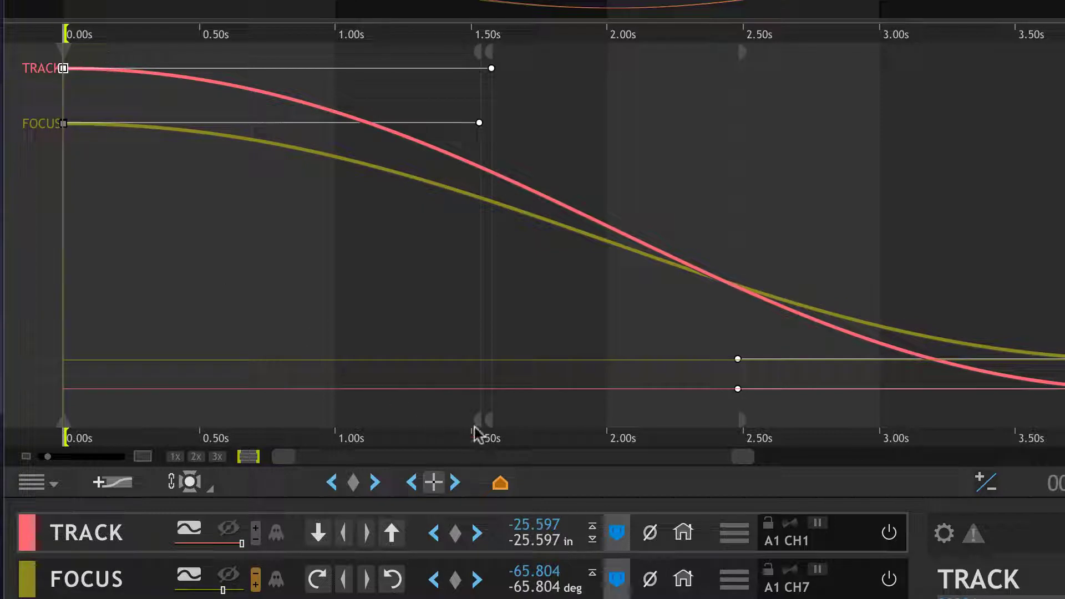
mouse_move(487, 424)
mouse_down()
mouse_move(480, 429)
mouse_move(496, 430)
mouse_move(472, 432)
mouse_move(561, 436)
mouse_up()
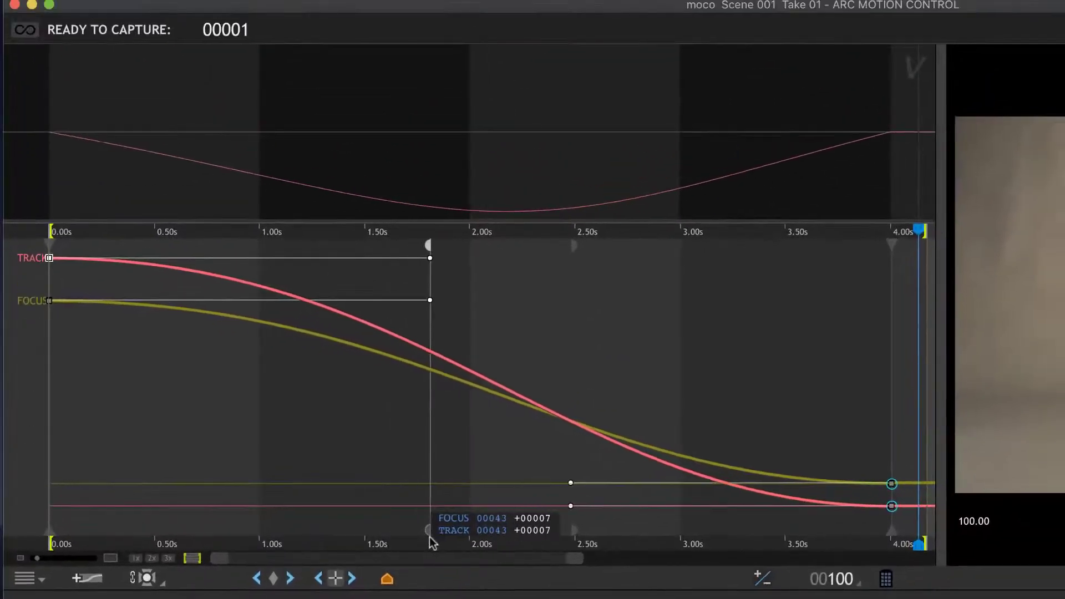
drag(433, 543, 363, 542)
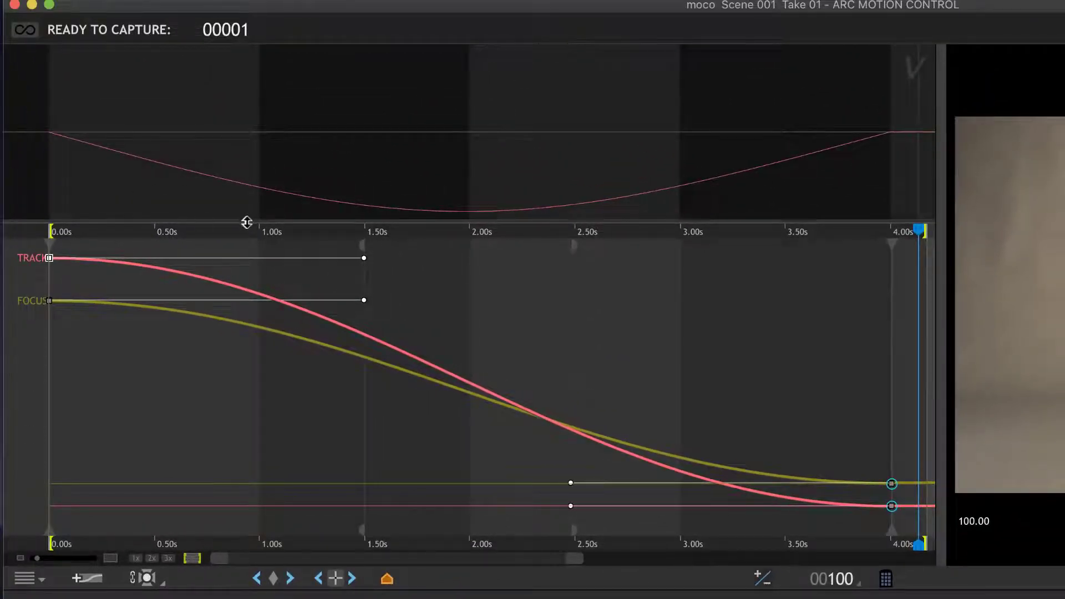
Enlarge the velocity graph and feather the start and end keyframes of both Track and Focus.
drag(247, 222, 245, 276)
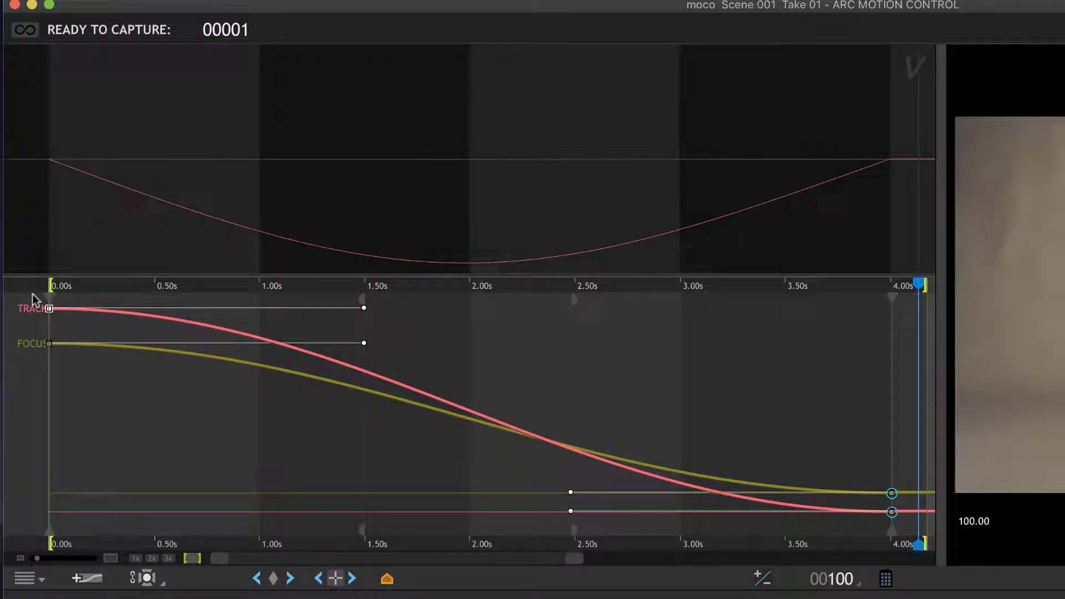
drag(31, 298, 903, 518)
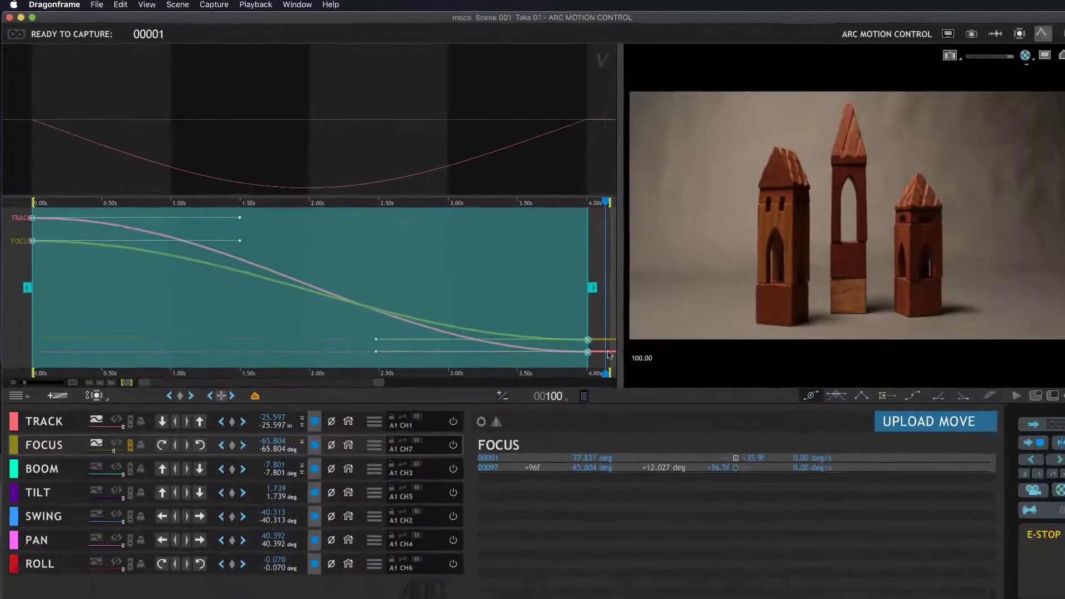
click(993, 396)
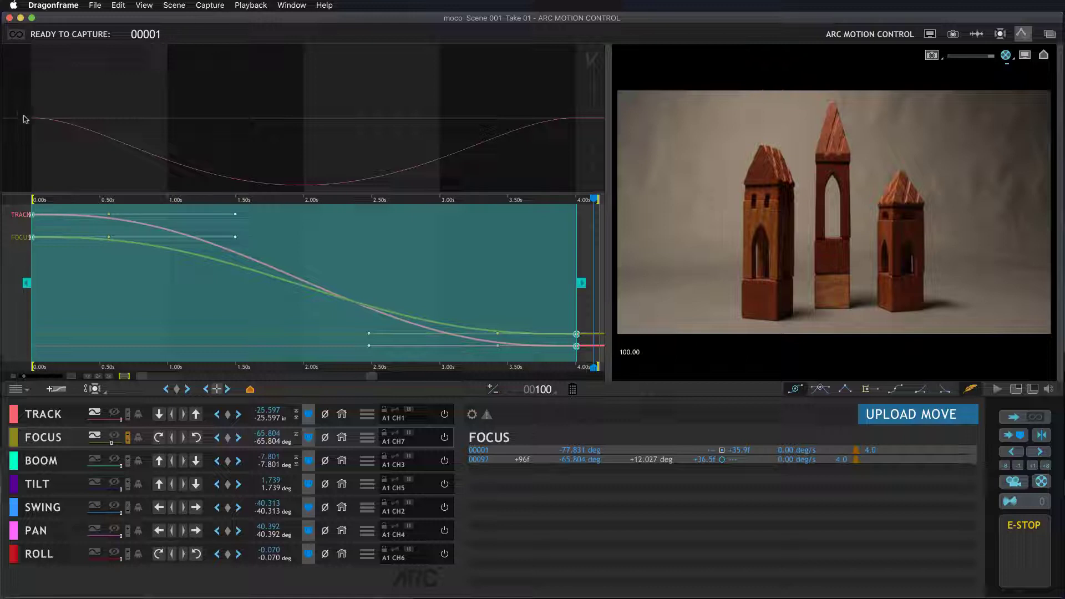
click(19, 249)
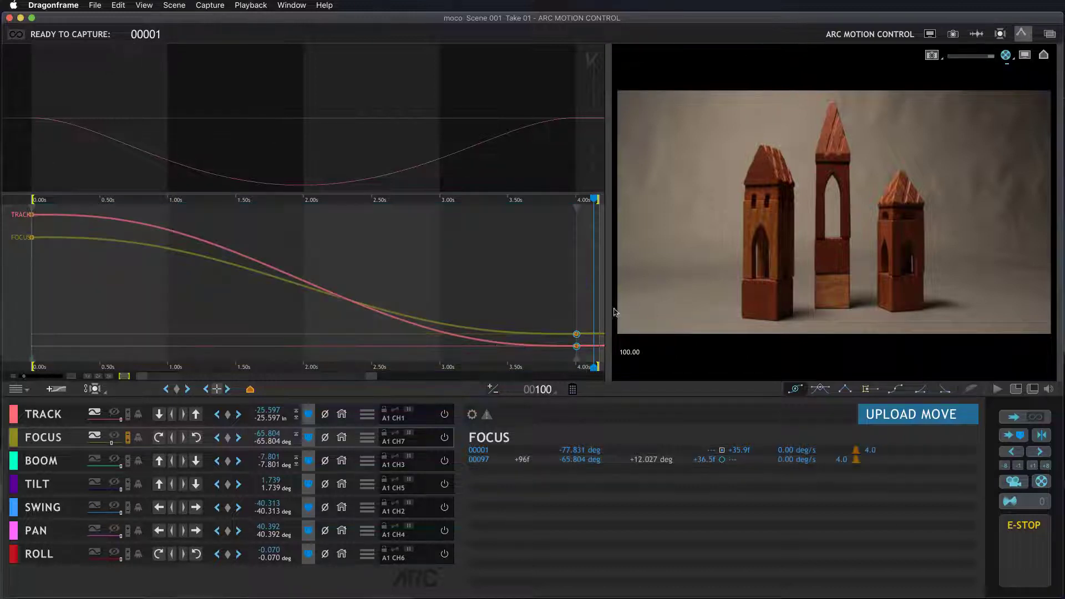
Lengthen the end feather of Track and Focus to a value of 4.3, and play the move.
drag(577, 364, 555, 339)
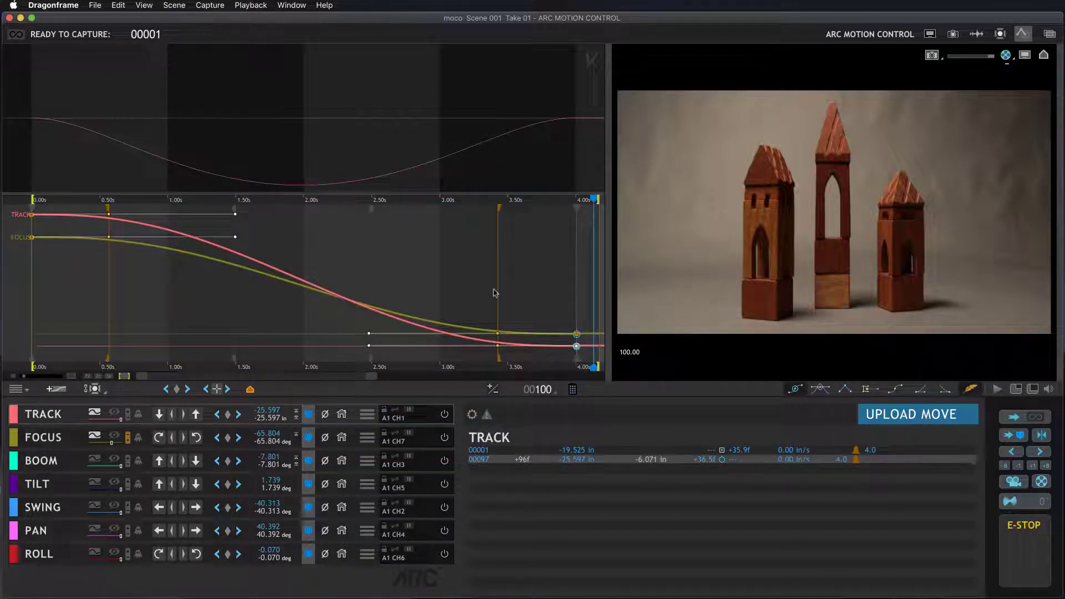
mouse_move(501, 361)
mouse_down()
mouse_move(521, 361)
mouse_move(409, 355)
mouse_move(493, 361)
mouse_up()
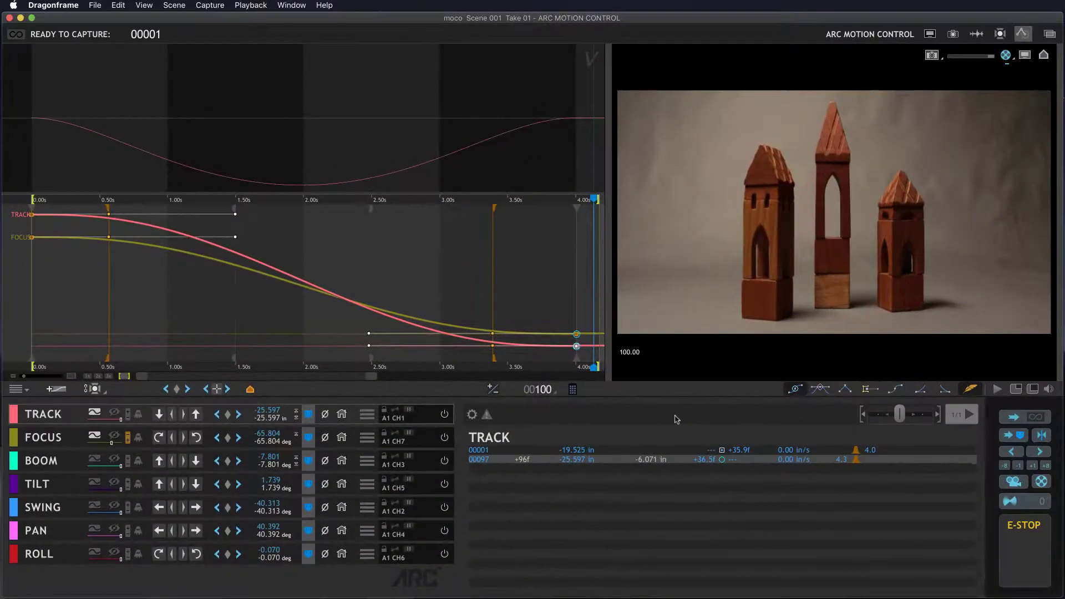
key(space)
key(space)
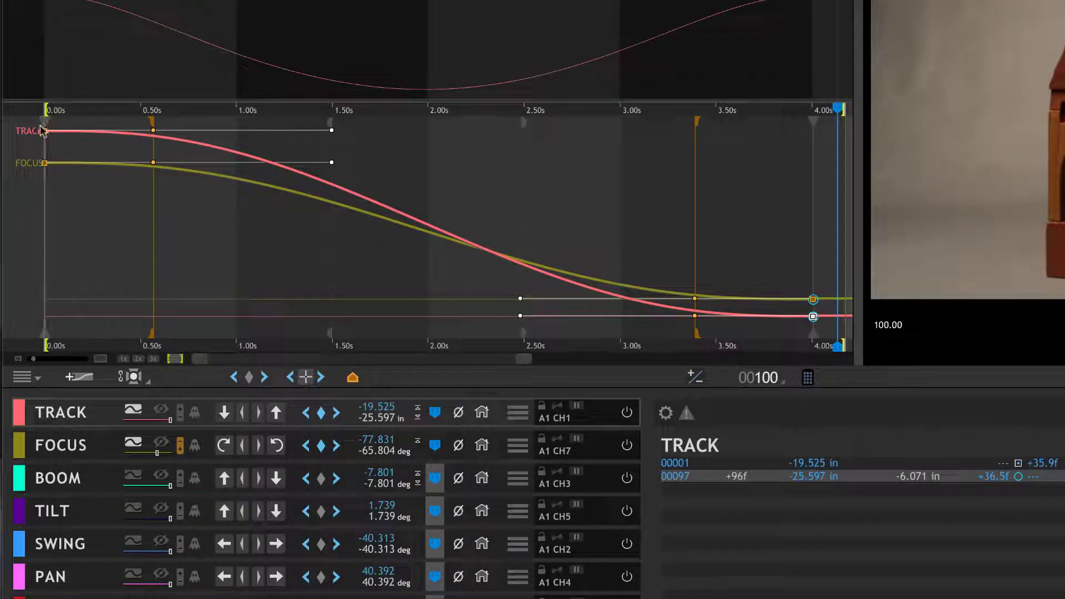
Shorten the starting ease of Track and Focus to 35.7 frames, and reset both starting keyframes to automatic smoothing.
mouse_move(331, 334)
mouse_down()
mouse_move(240, 335)
mouse_move(331, 335)
mouse_up()
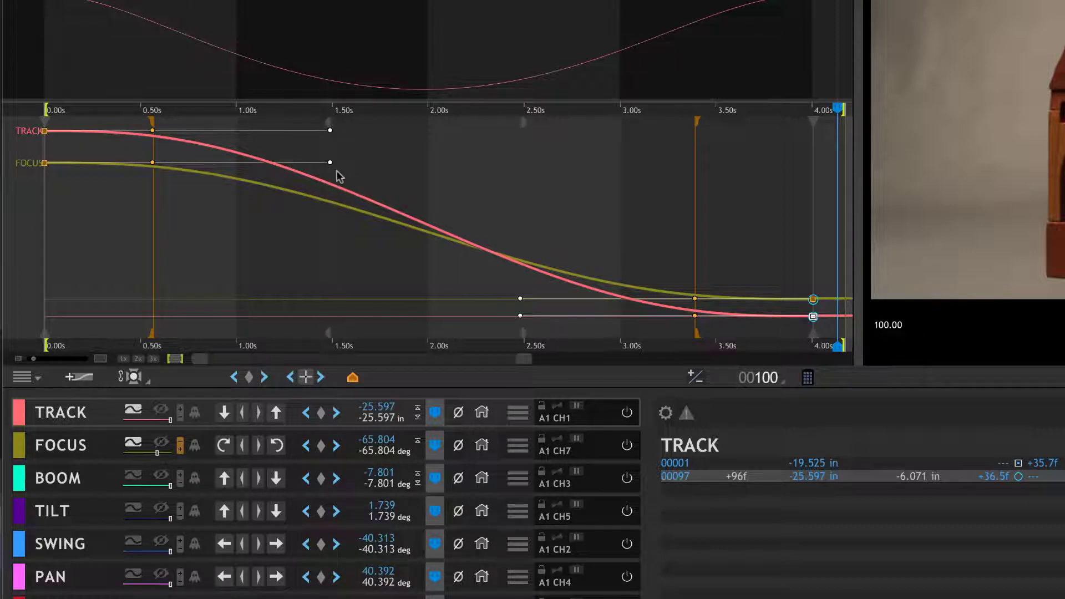
drag(98, 206, 14, 121)
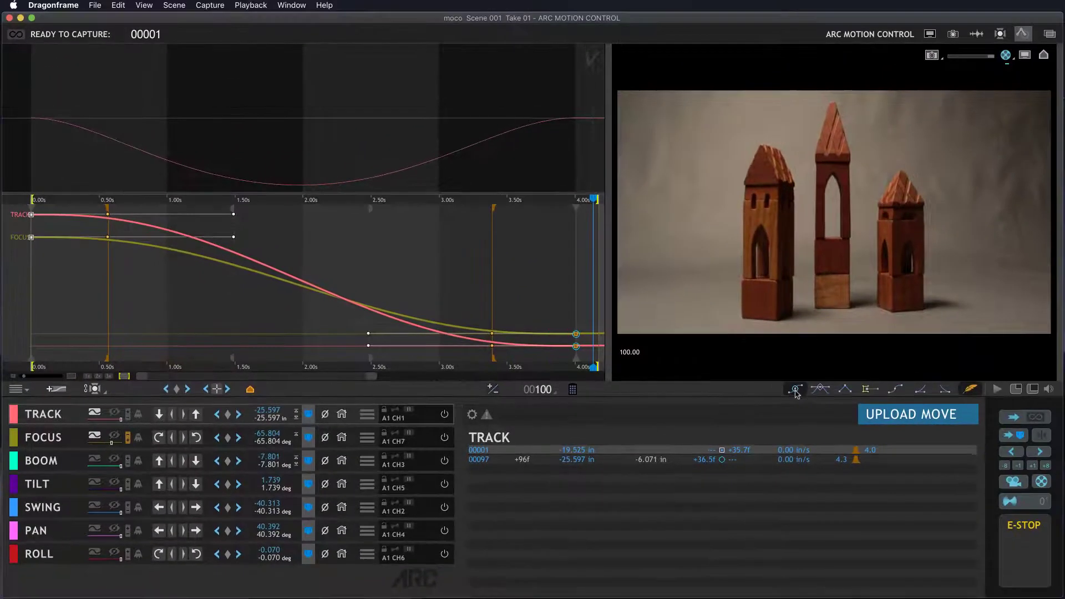
click(1064, 379)
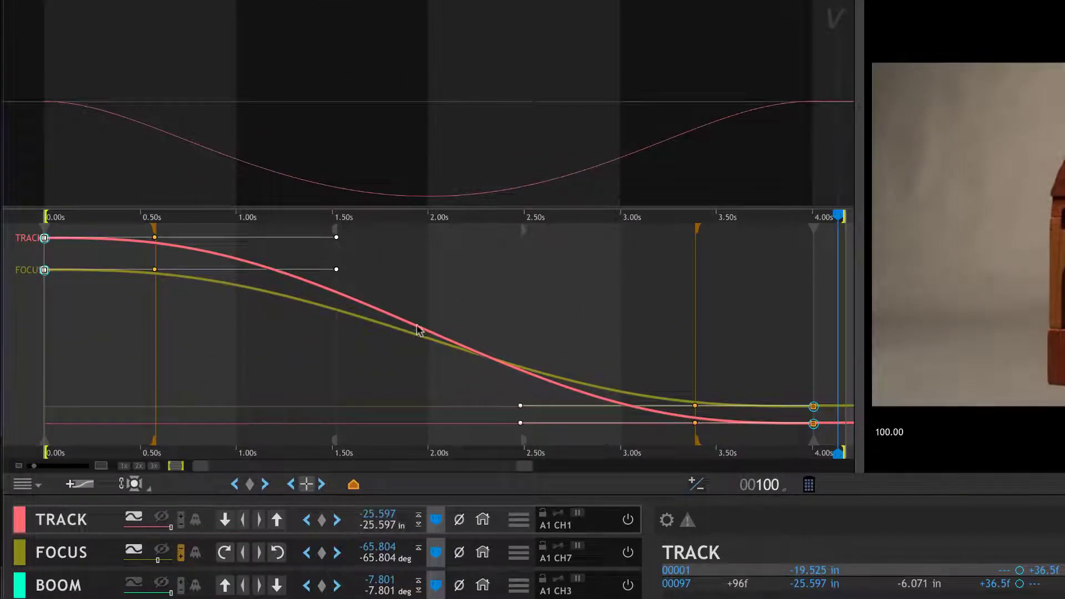
Add a keyframe midway along the Track curve, hide the Focus curve, and move the new keyframe to frame 51.
double_click(420, 328)
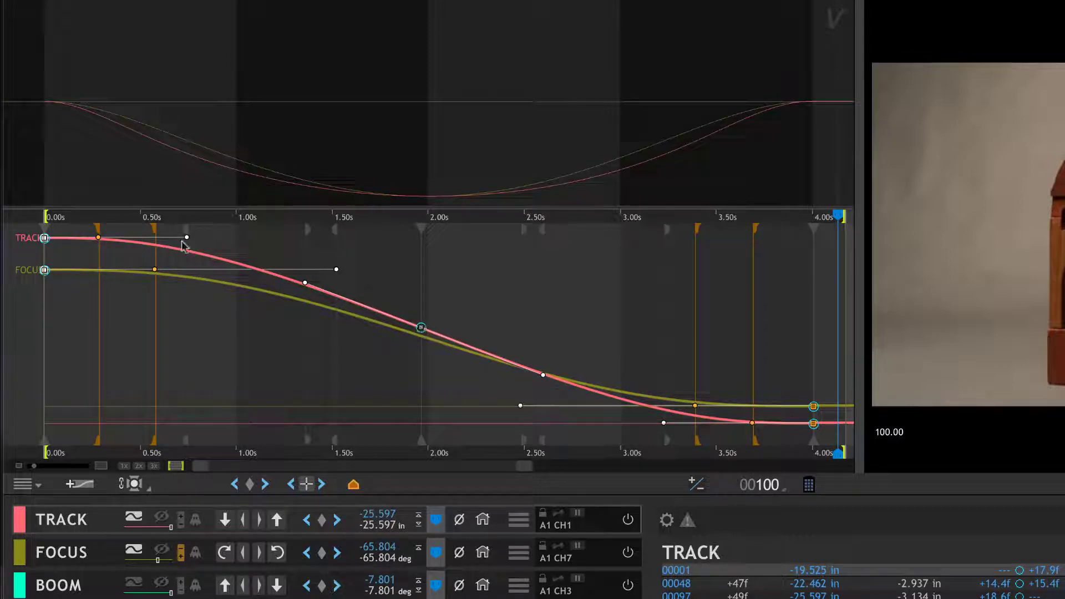
click(133, 553)
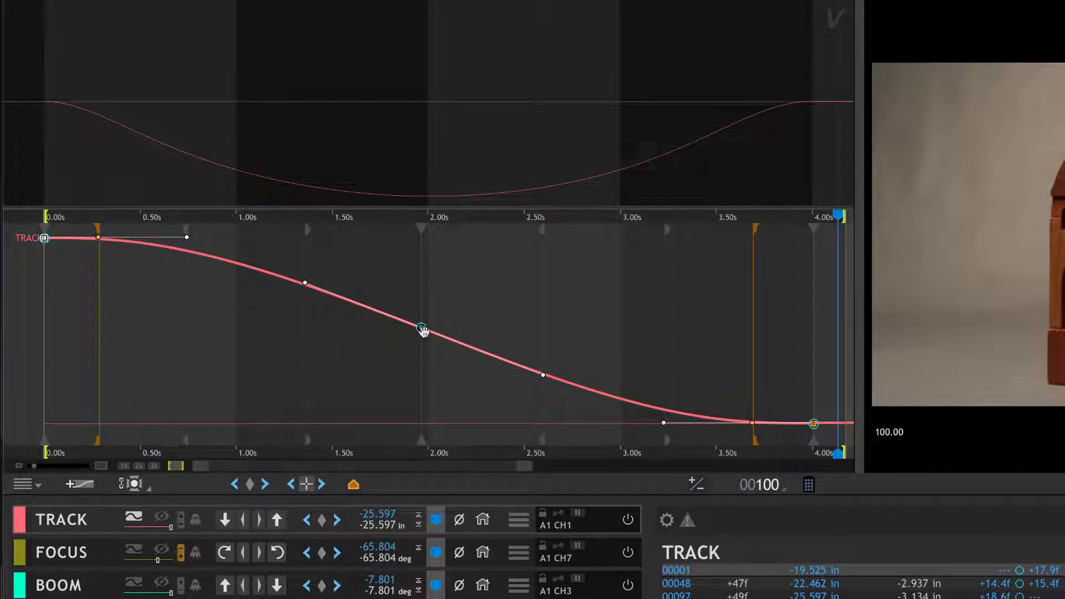
mouse_move(423, 441)
mouse_down()
mouse_move(321, 441)
mouse_move(507, 446)
mouse_move(255, 451)
mouse_move(471, 451)
mouse_move(451, 445)
mouse_up()
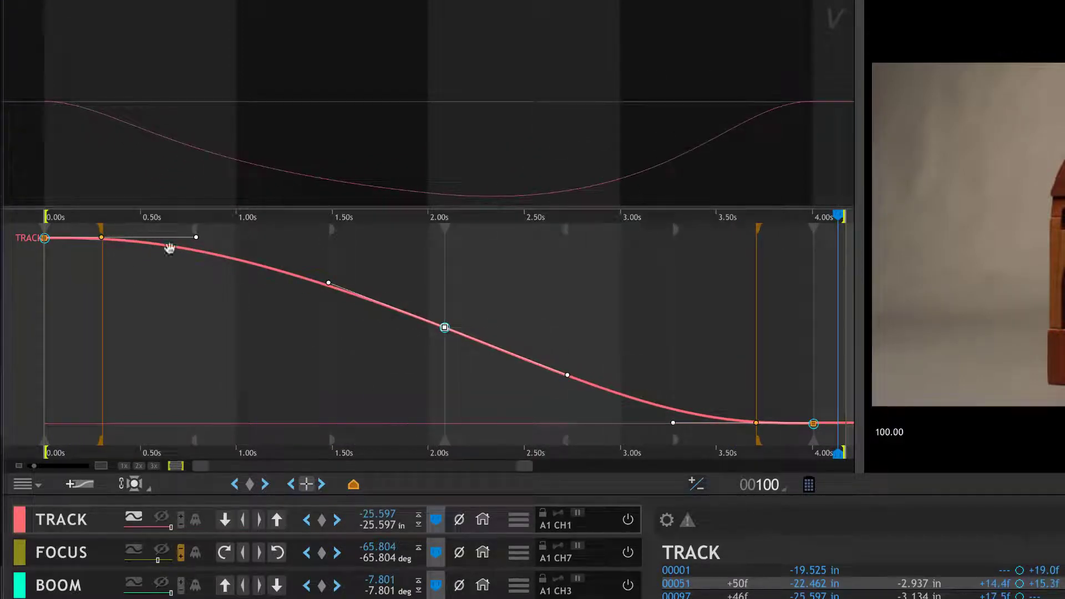
Set Track's starting ease to 21.5 frames and ending ease to 21.2 frames, and move its middle keyframe to frame 43.
mouse_move(195, 440)
mouse_down()
mouse_move(222, 440)
mouse_move(216, 446)
mouse_up()
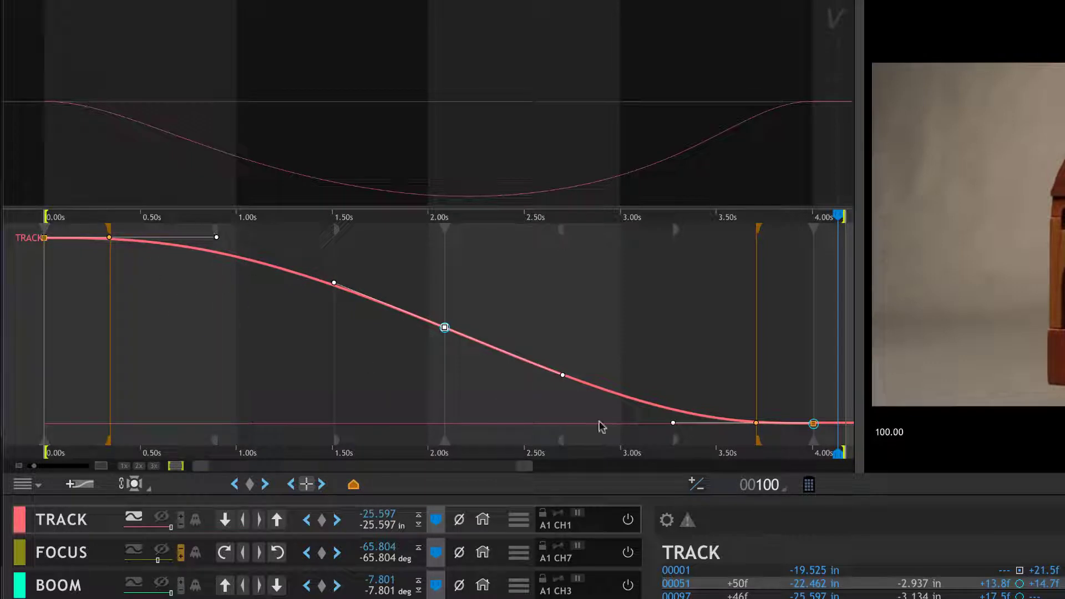
drag(674, 438, 644, 444)
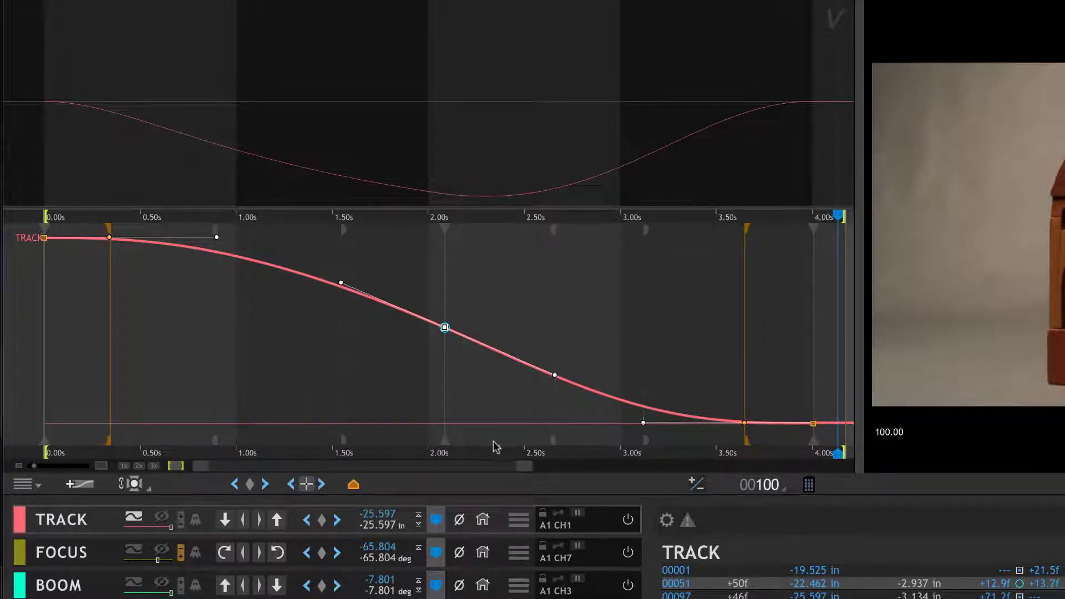
mouse_move(452, 444)
mouse_down()
mouse_move(546, 445)
mouse_move(319, 428)
mouse_move(538, 441)
mouse_move(381, 441)
mouse_up()
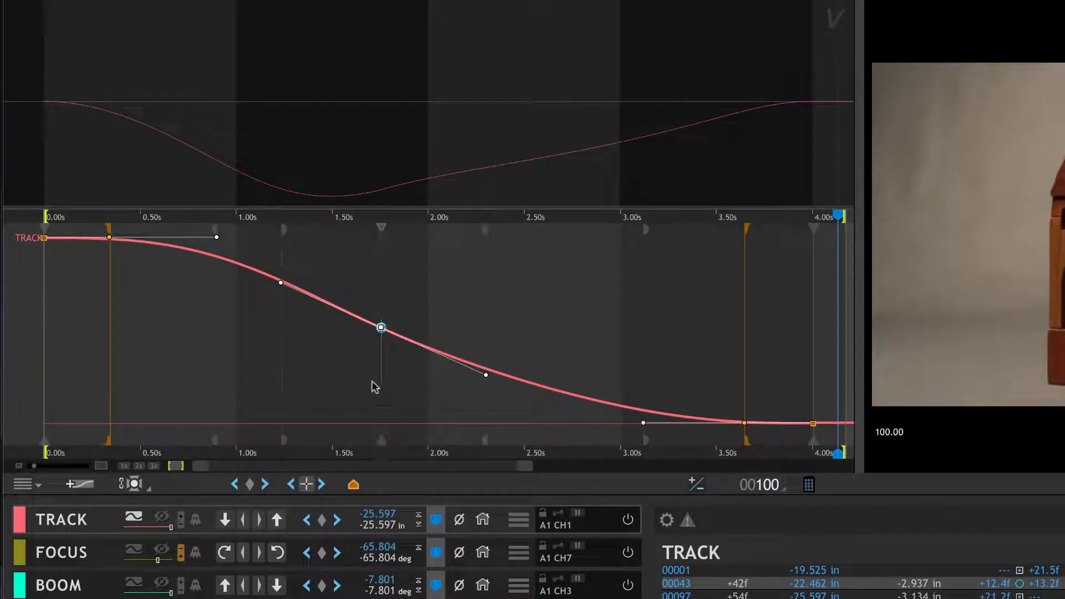
Select all Track keyframes and reset them to automatic smoothing.
drag(32, 231, 827, 428)
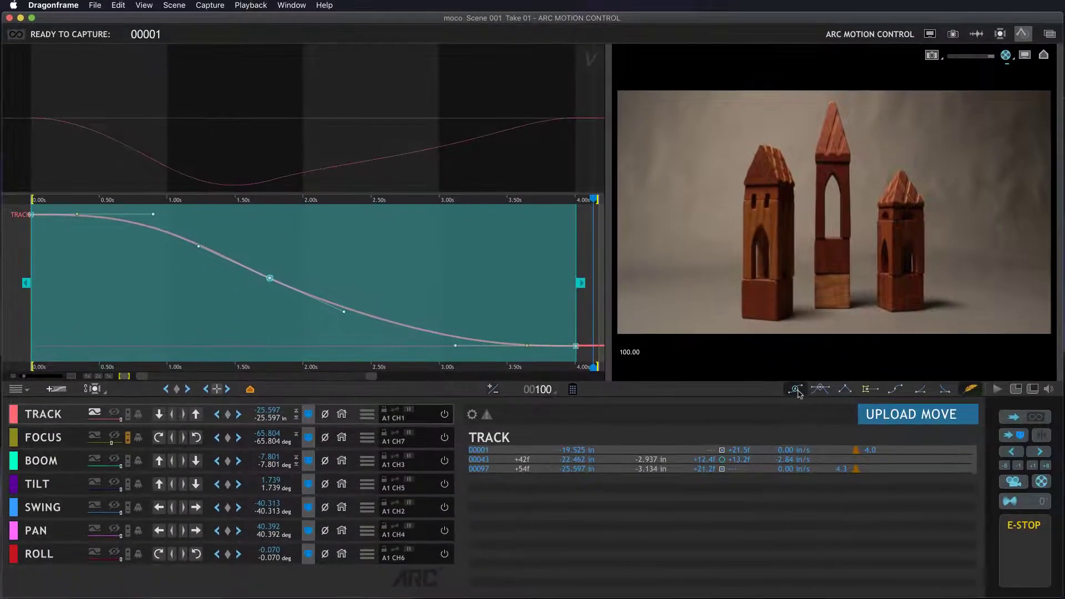
click(797, 393)
click(797, 394)
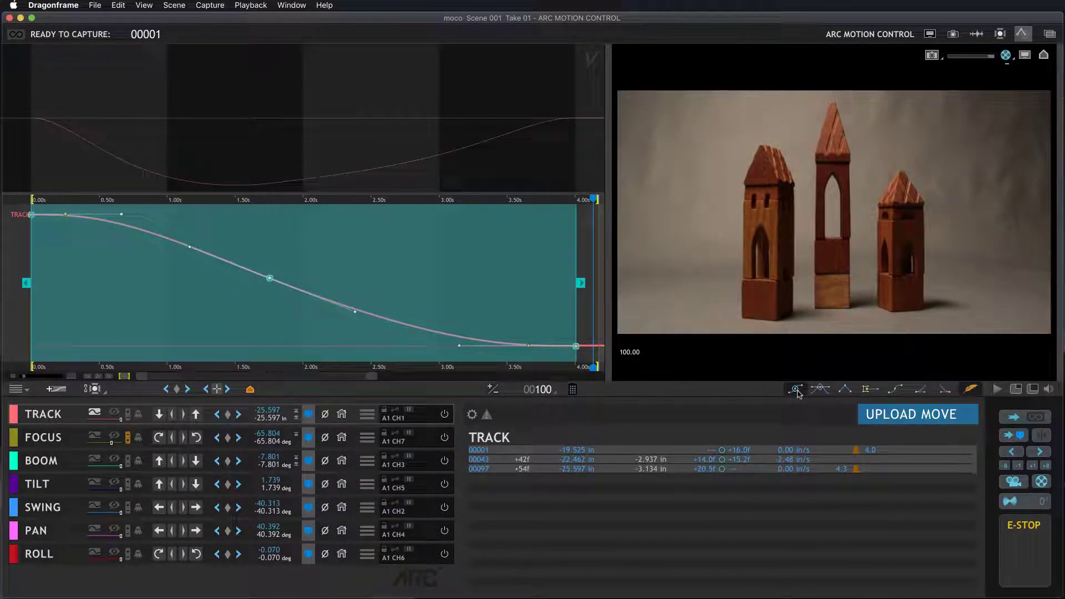
click(586, 312)
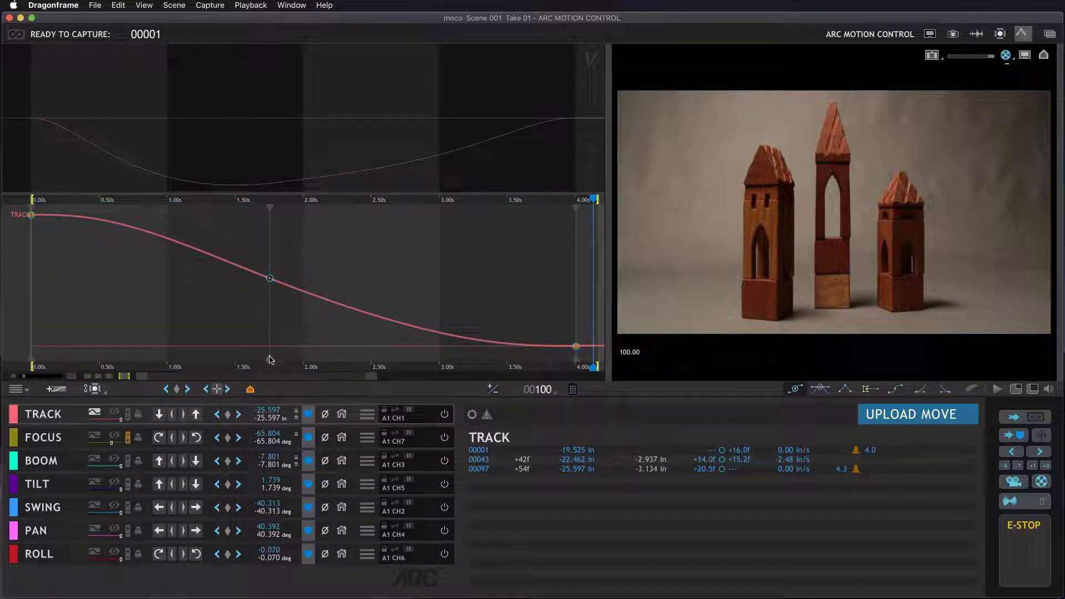
Move the middle Track keyframe to frame 50 and apply Ease In & Out to it.
mouse_move(271, 359)
mouse_down()
mouse_move(340, 359)
mouse_move(312, 362)
mouse_up()
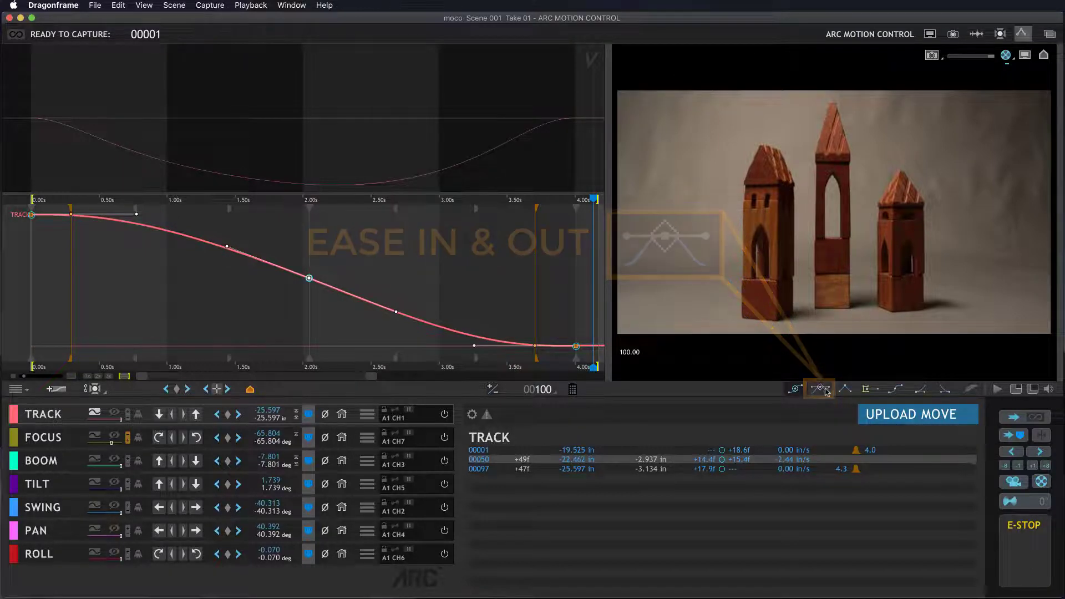
click(321, 271)
drag(330, 252, 294, 306)
click(823, 391)
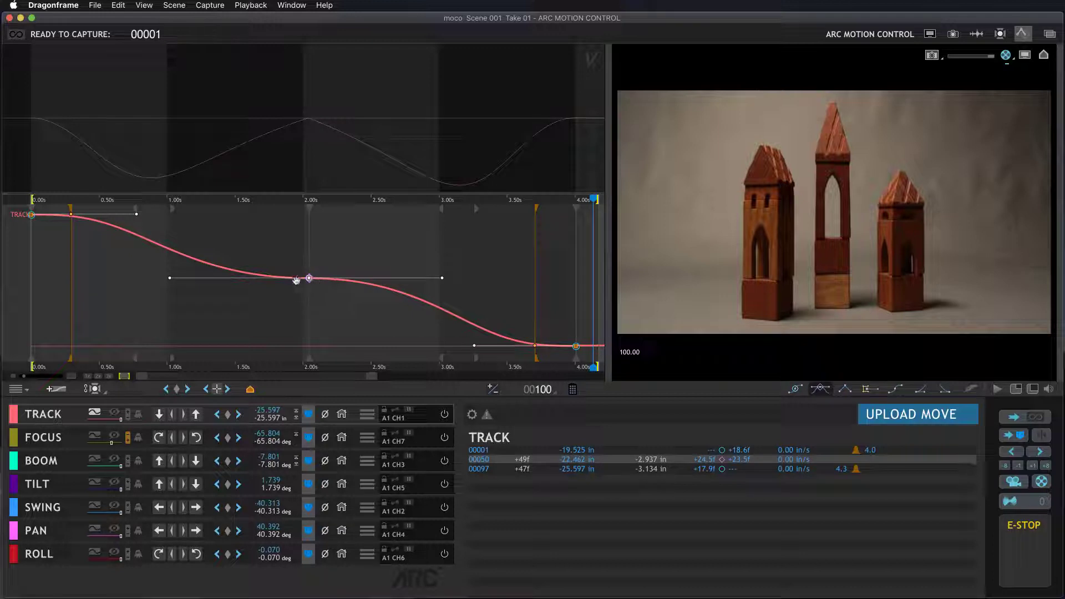
Shorten the middle Track keyframe's outgoing ease to about 17 frames, and feather it 6.2 in and 5.9 out.
drag(443, 277, 461, 277)
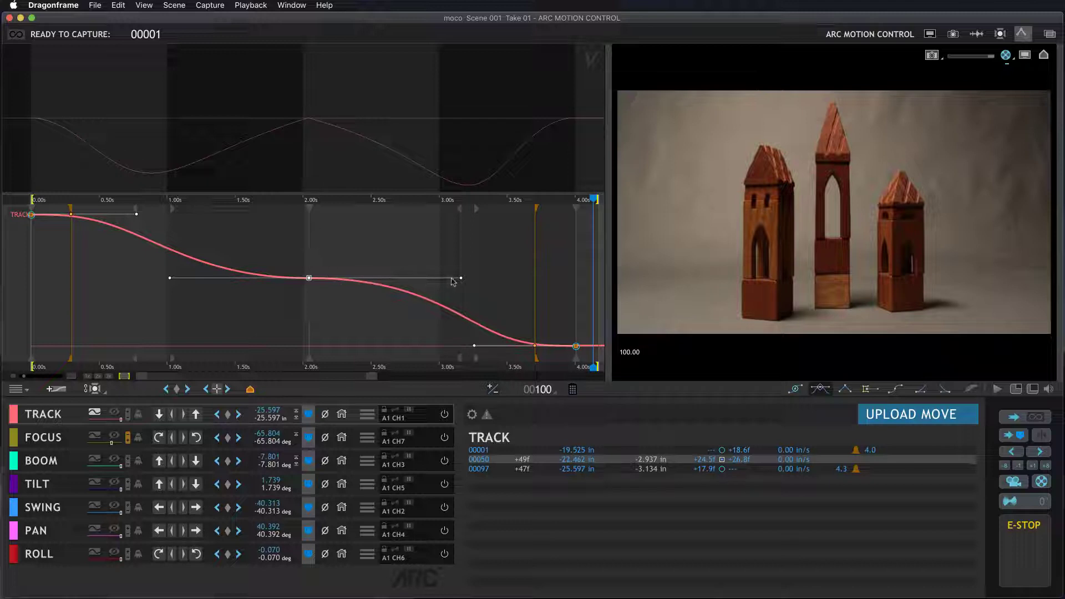
drag(461, 278, 405, 279)
drag(359, 248, 299, 302)
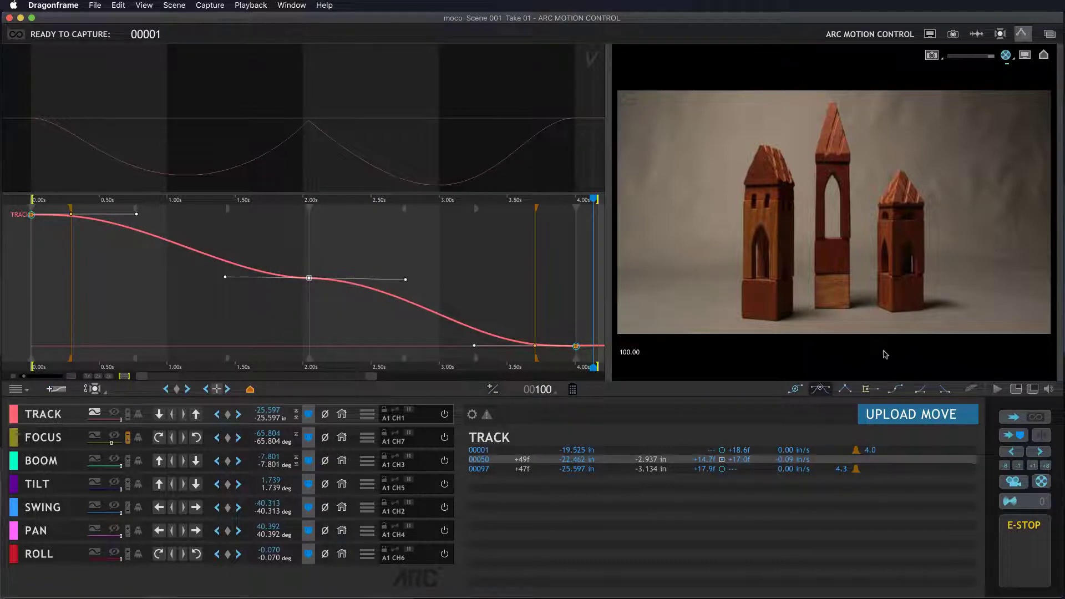
click(971, 390)
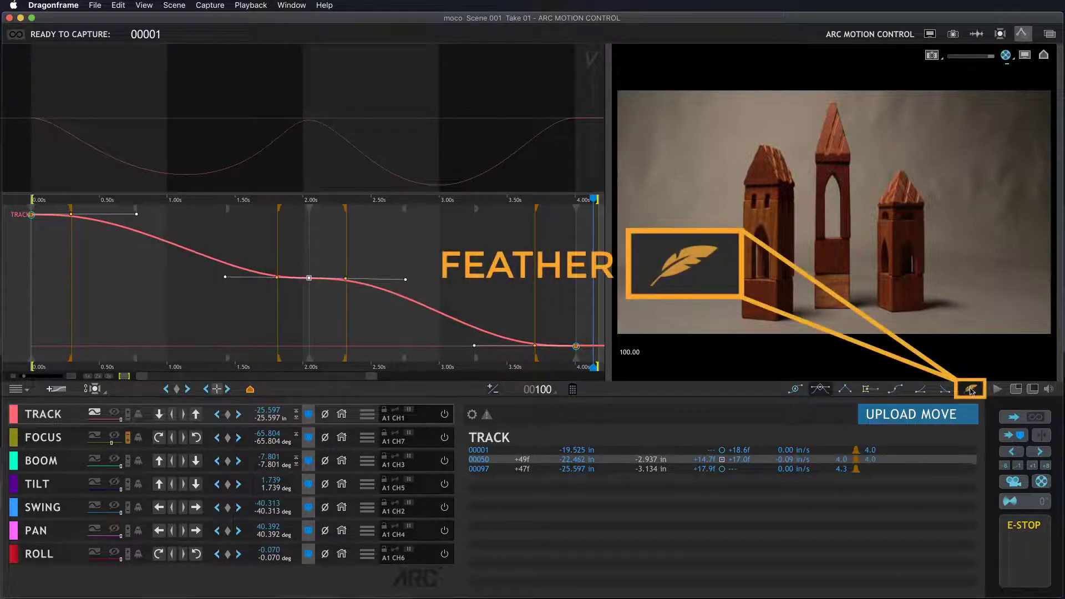
drag(360, 364, 361, 361)
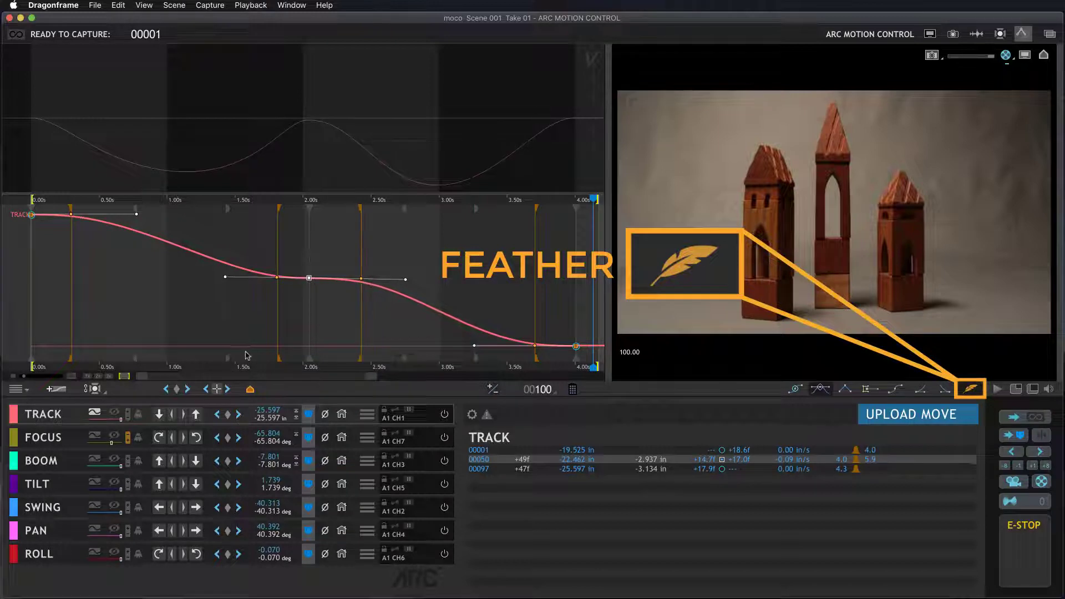
drag(278, 359, 264, 360)
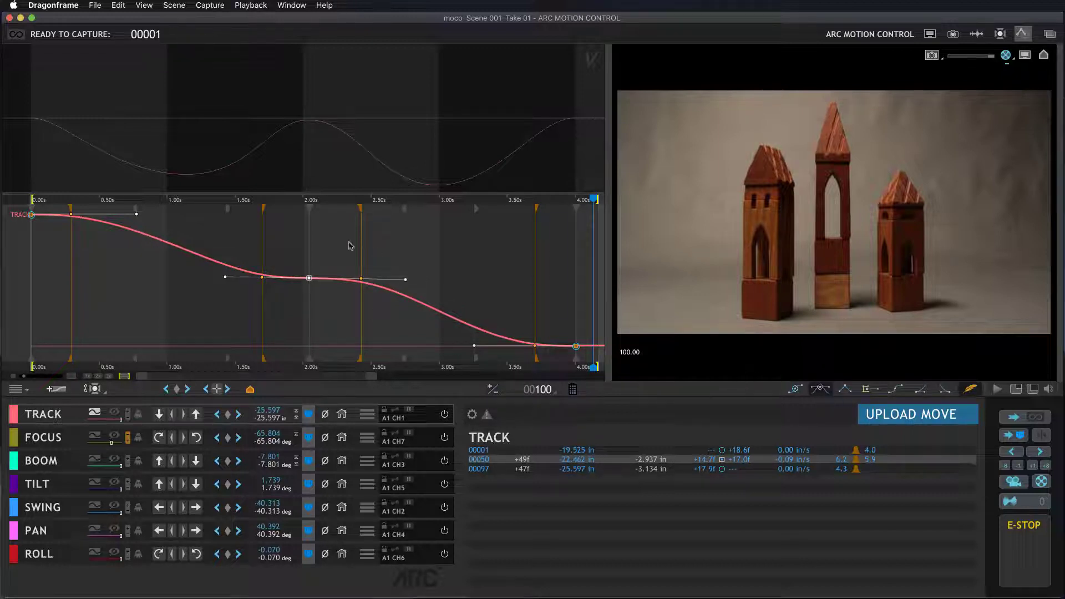
Remove the feather from the middle Track keyframe and return it to automatic smoothing.
drag(336, 243, 320, 303)
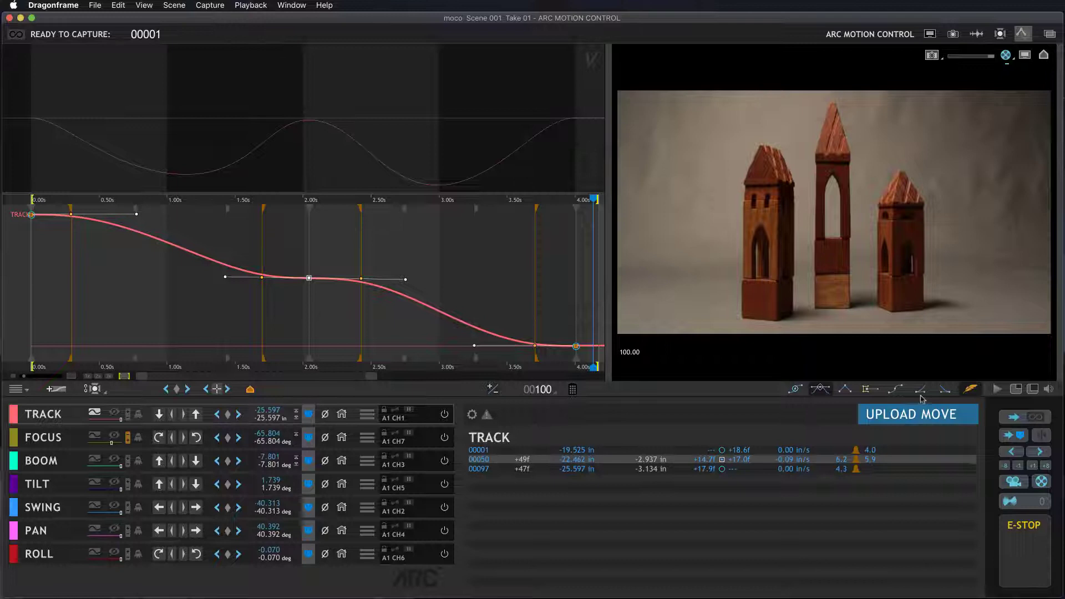
click(972, 390)
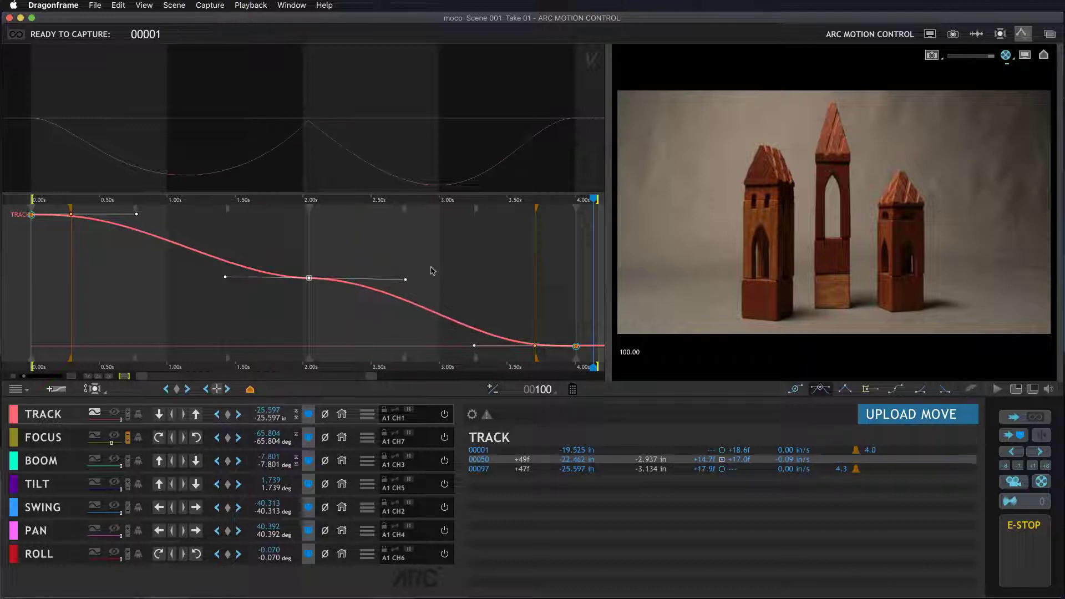
click(796, 389)
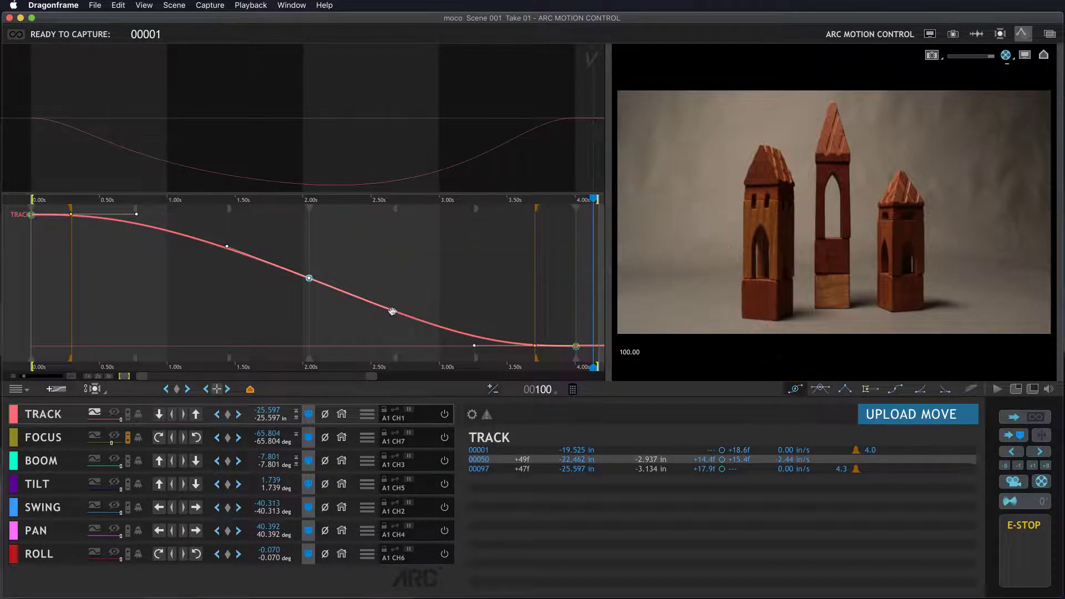
Level the middle Track keyframe's handles by hand, with an outgoing ease of about 18 frames, and feather the keyframe.
drag(395, 311, 412, 282)
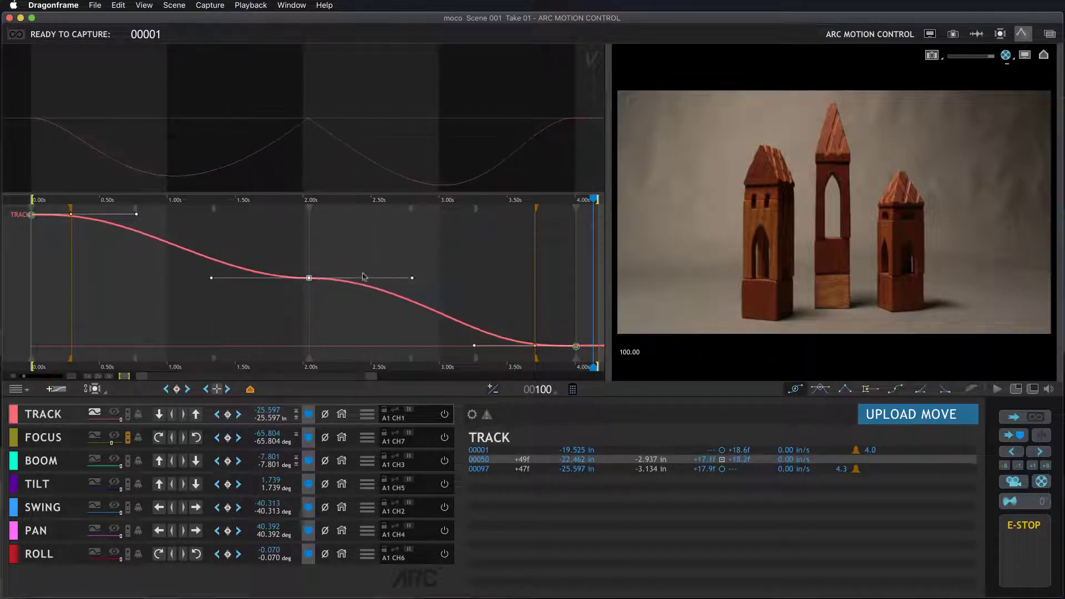
drag(355, 256, 285, 307)
click(971, 389)
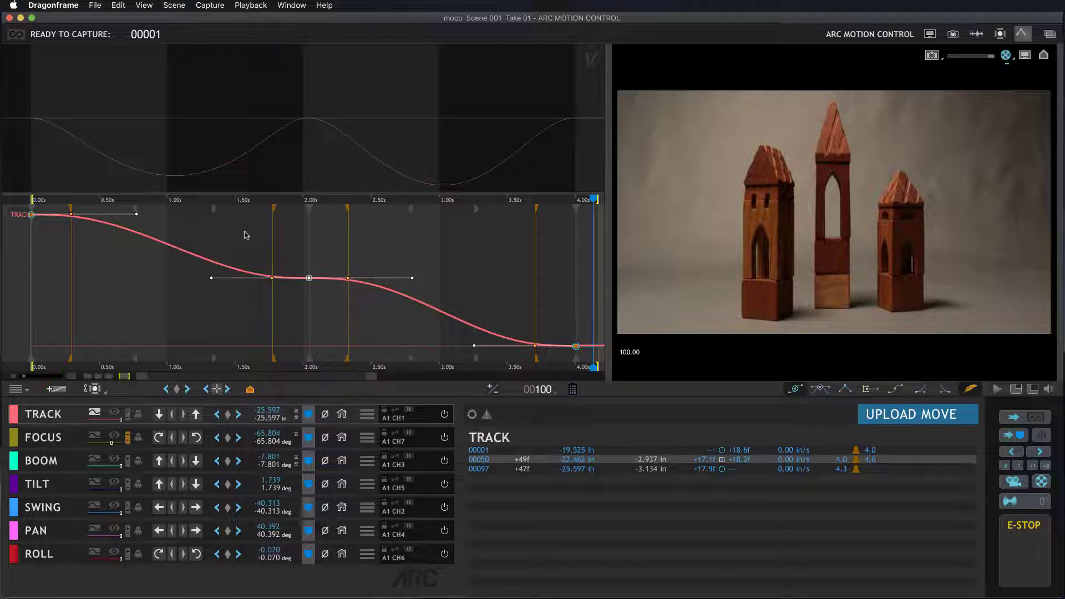
Delete the middle Track keyframe so only the start and end keyframes define the curve.
drag(245, 236, 342, 309)
key(Delete)
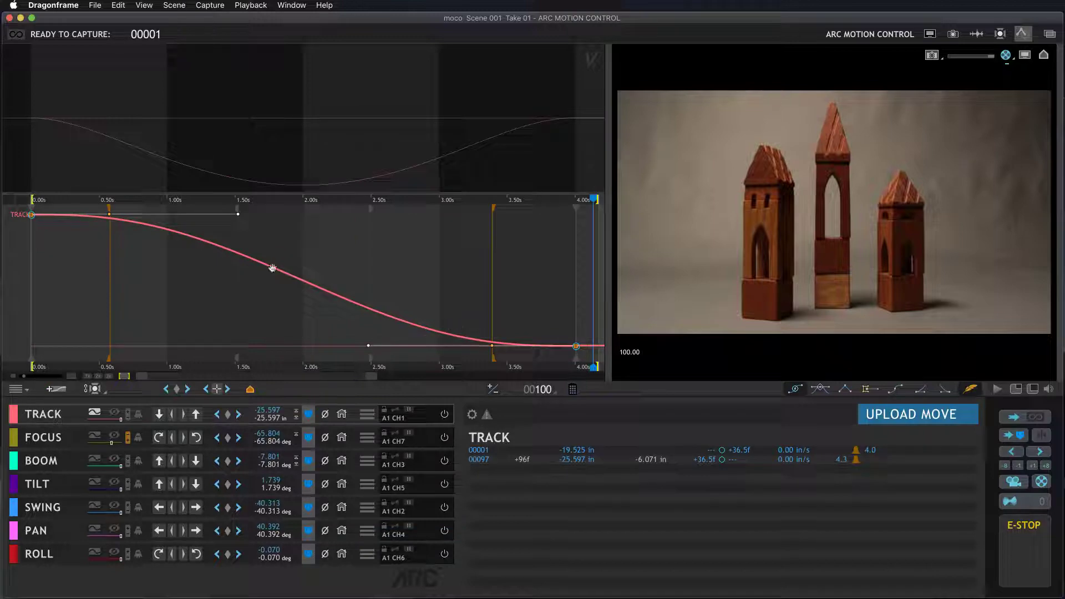
Try a new intermediate Track keyframe on the curve, shift its time and position to about 1.6 s, and delete it.
click(206, 241)
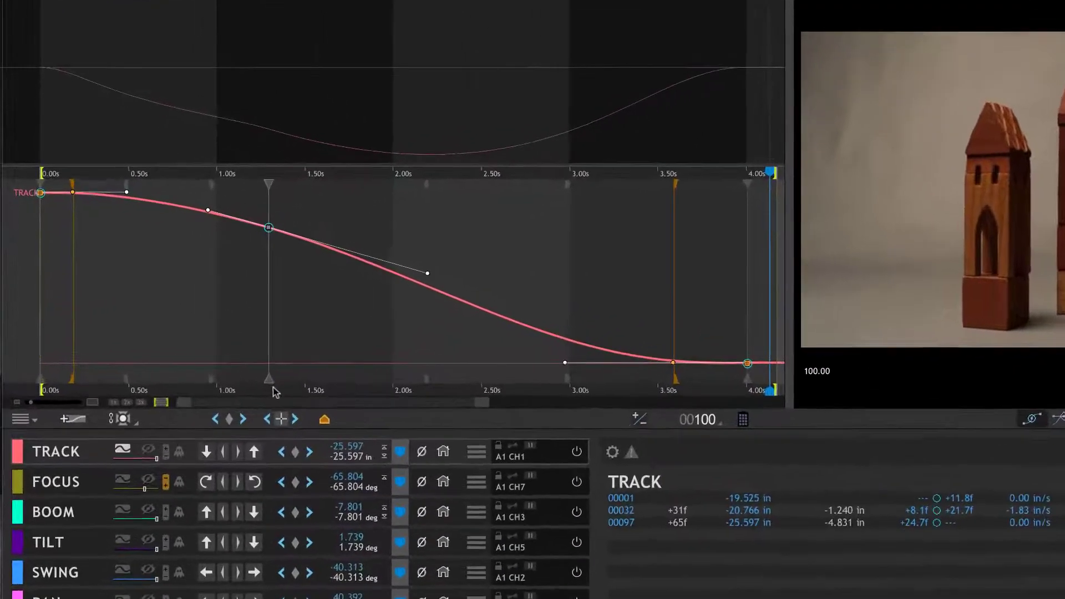
drag(211, 360, 217, 361)
mouse_move(292, 386)
mouse_down()
mouse_move(364, 382)
mouse_move(255, 382)
mouse_up()
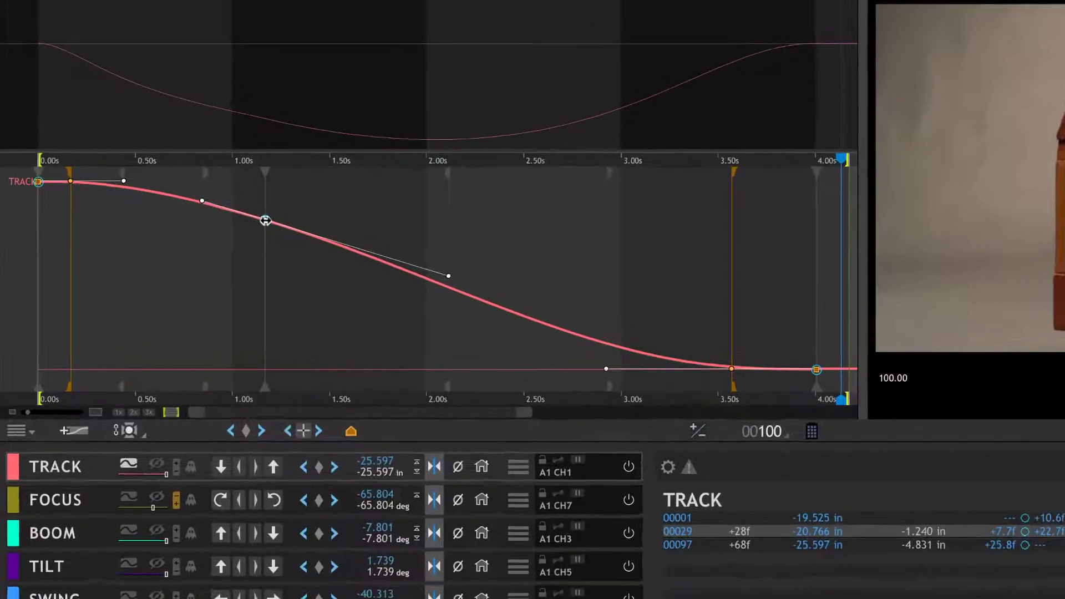
drag(254, 224, 256, 242)
drag(329, 207, 400, 252)
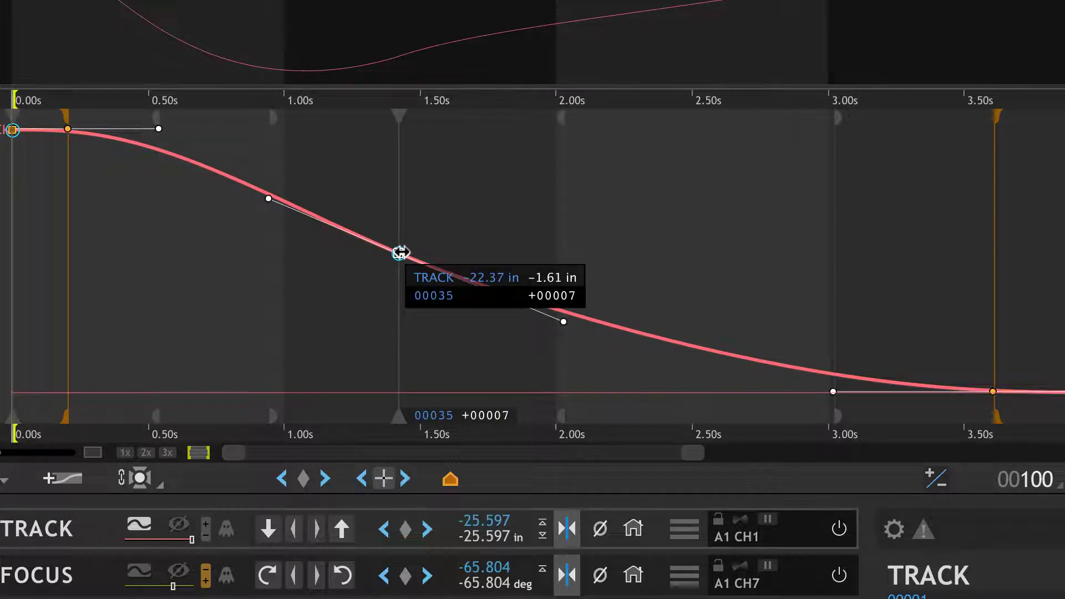
drag(400, 253, 444, 265)
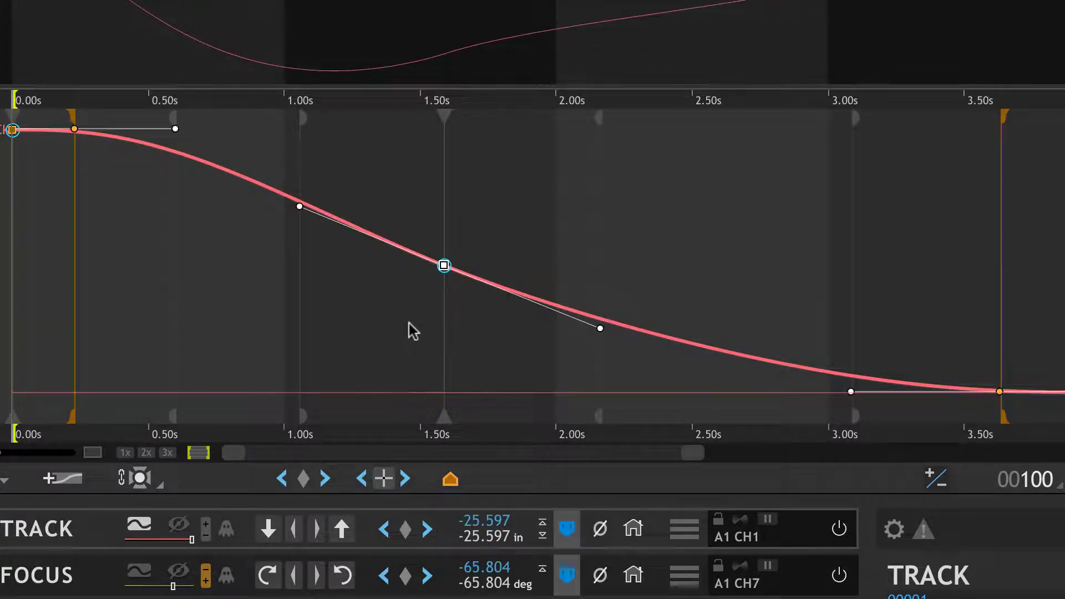
key(Delete)
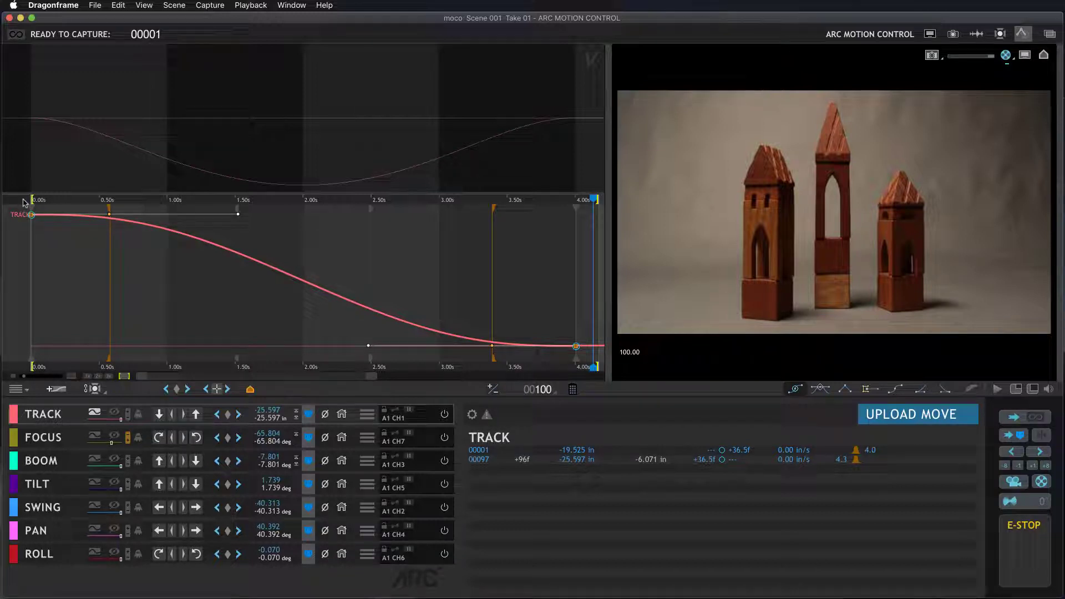
Make the first Track keyframe linear and shorten the last keyframe's incoming ease to about 33.6 frames.
drag(21, 209, 135, 264)
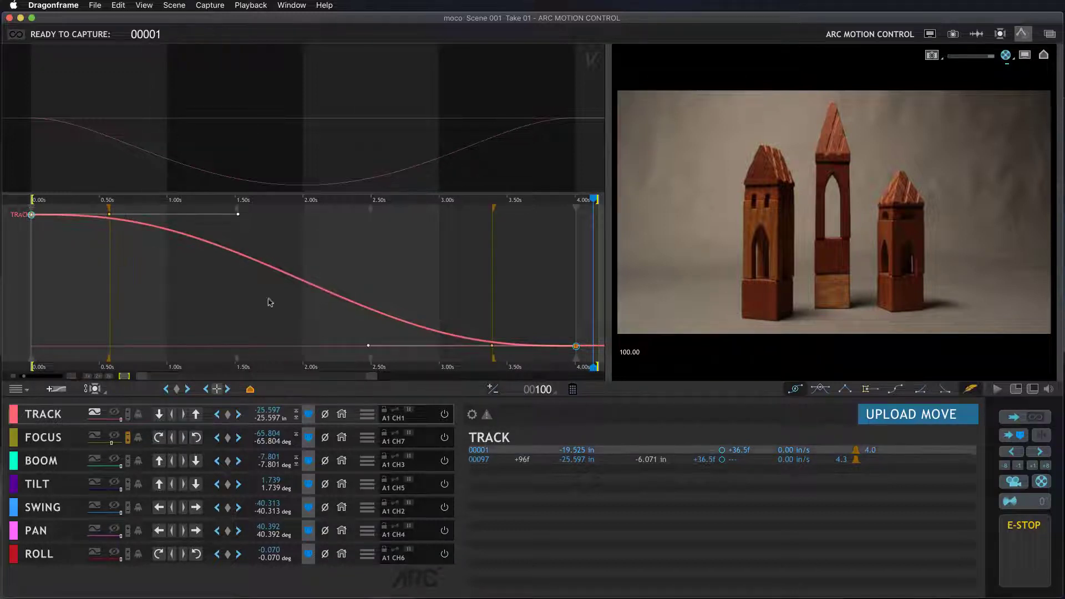
click(845, 389)
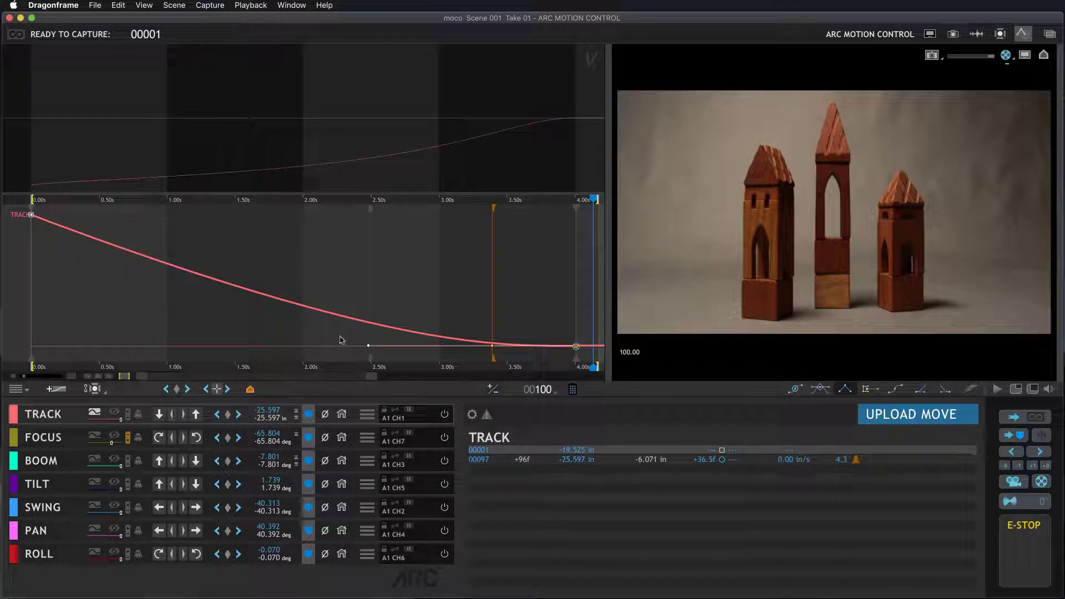
mouse_move(370, 360)
mouse_down()
mouse_move(282, 358)
mouse_move(385, 359)
mouse_up()
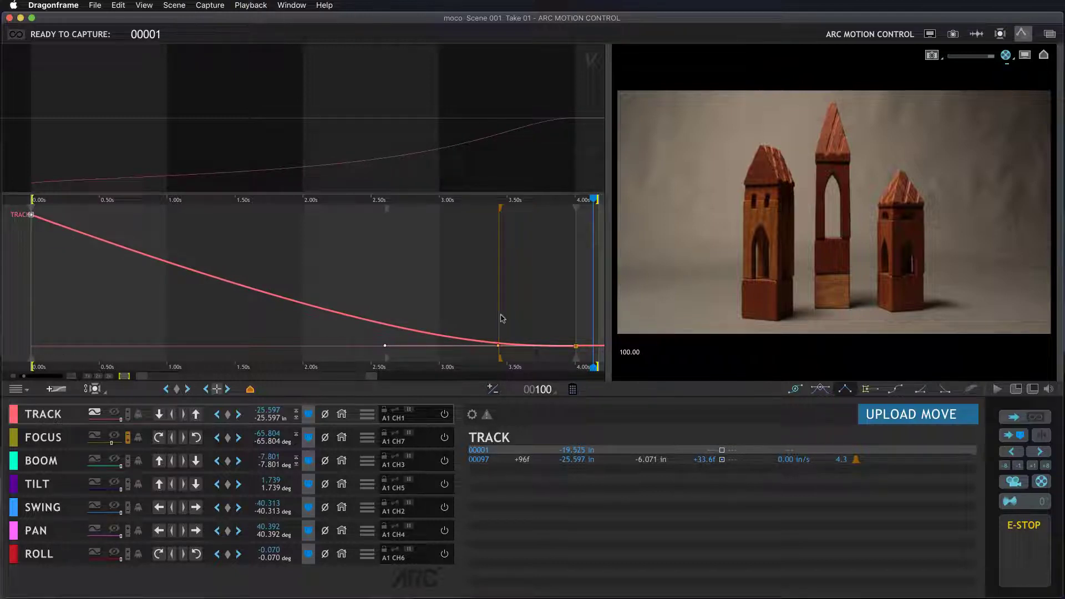
Apply Ease Out to the first Track keyframe and angle its outgoing handle down to about 32 frames at 1.30 in/s.
click(921, 391)
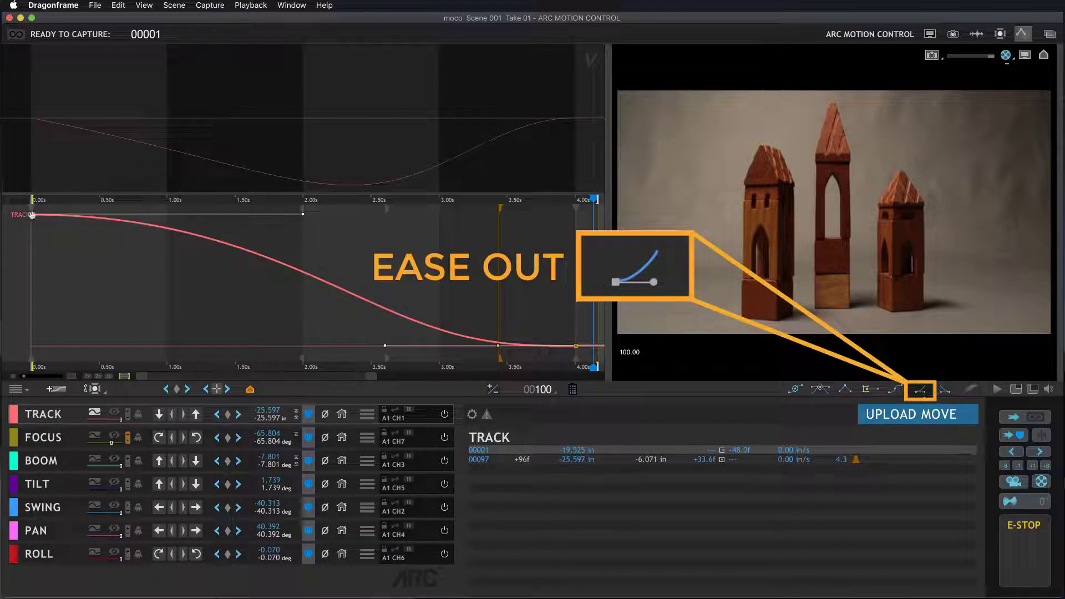
drag(303, 214, 215, 249)
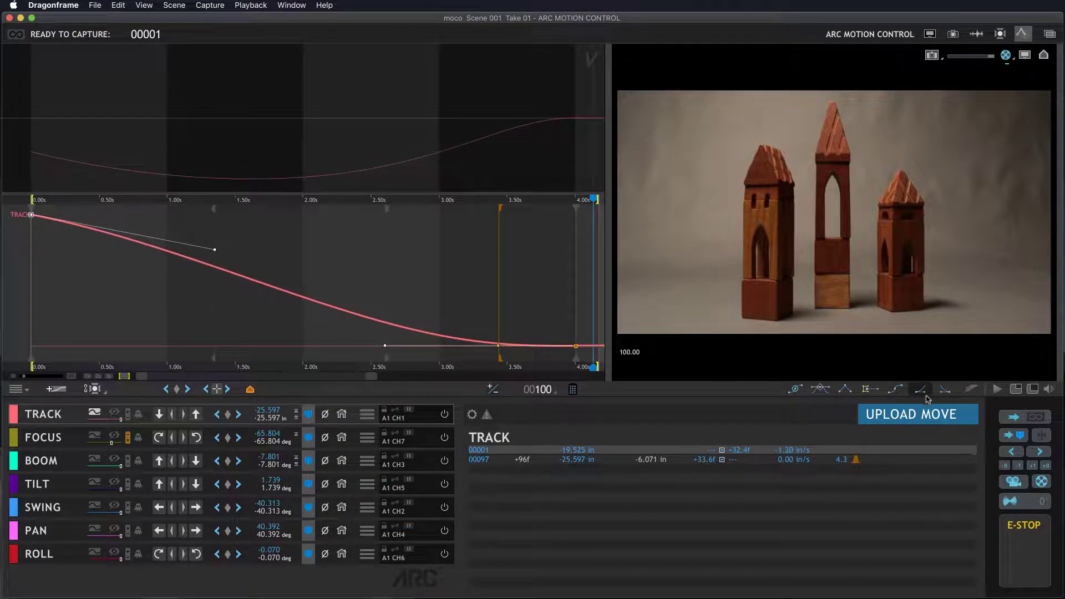
Return the first Track keyframe to Auto Smooth, and steepen its outgoing handle to about 41 frames at 2.67 in/s.
drag(114, 292, 19, 200)
click(796, 389)
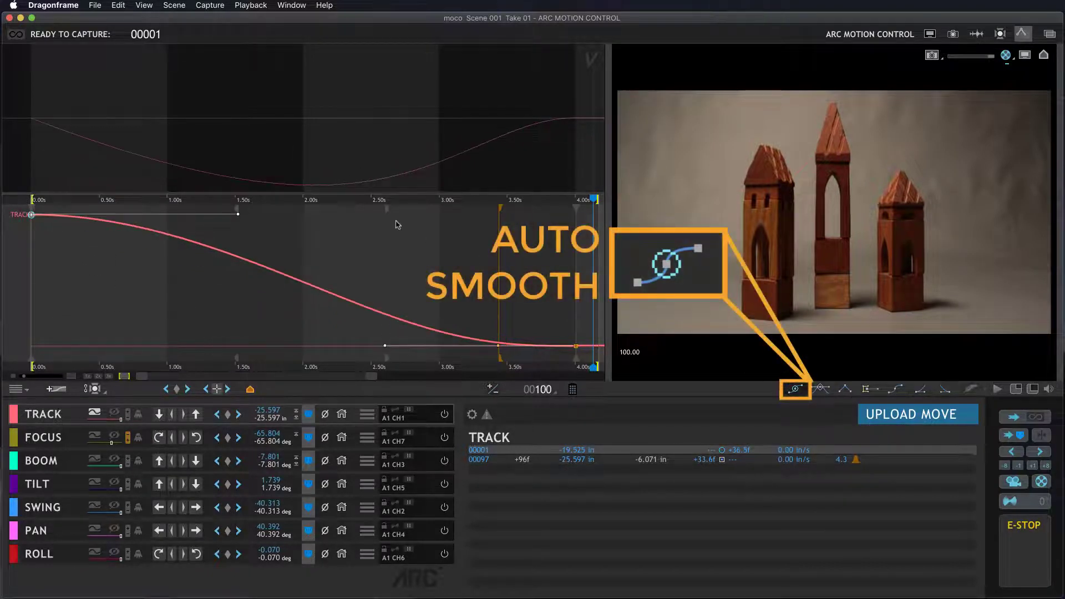
drag(238, 215, 261, 313)
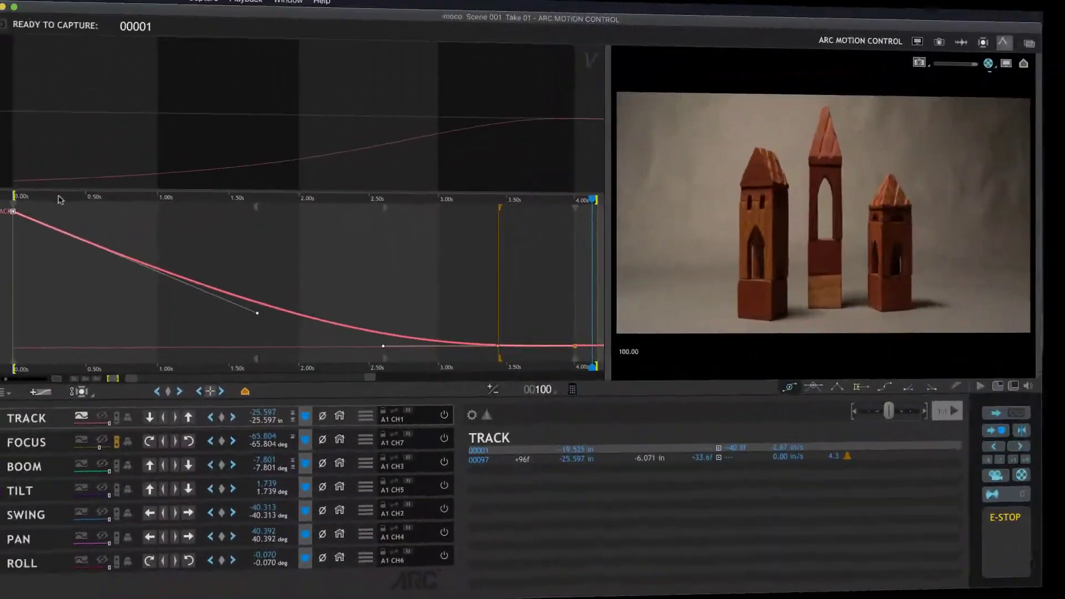
Run the move live twice to check the abrupt start of the Track axis.
key(space)
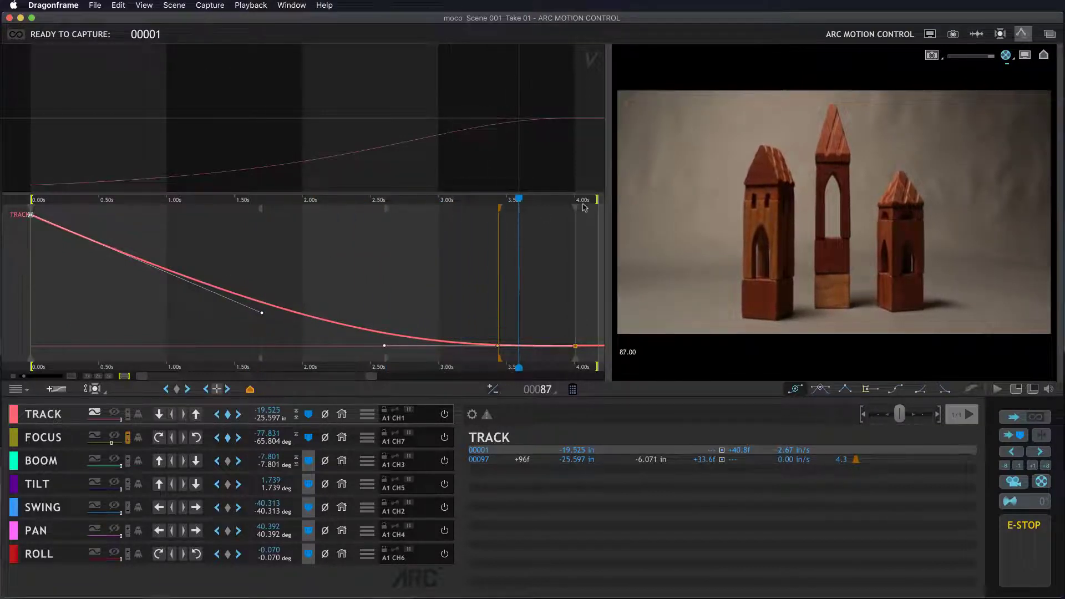
key(space)
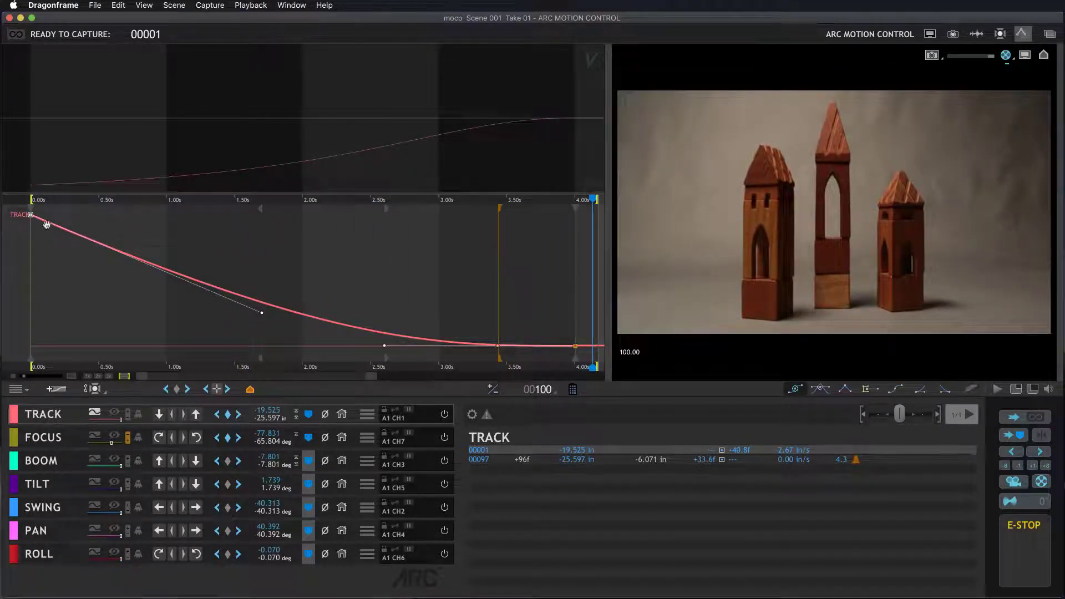
Make both Track keyframes linear so the move runs as a straight line, and clear the selection.
drag(16, 206, 584, 355)
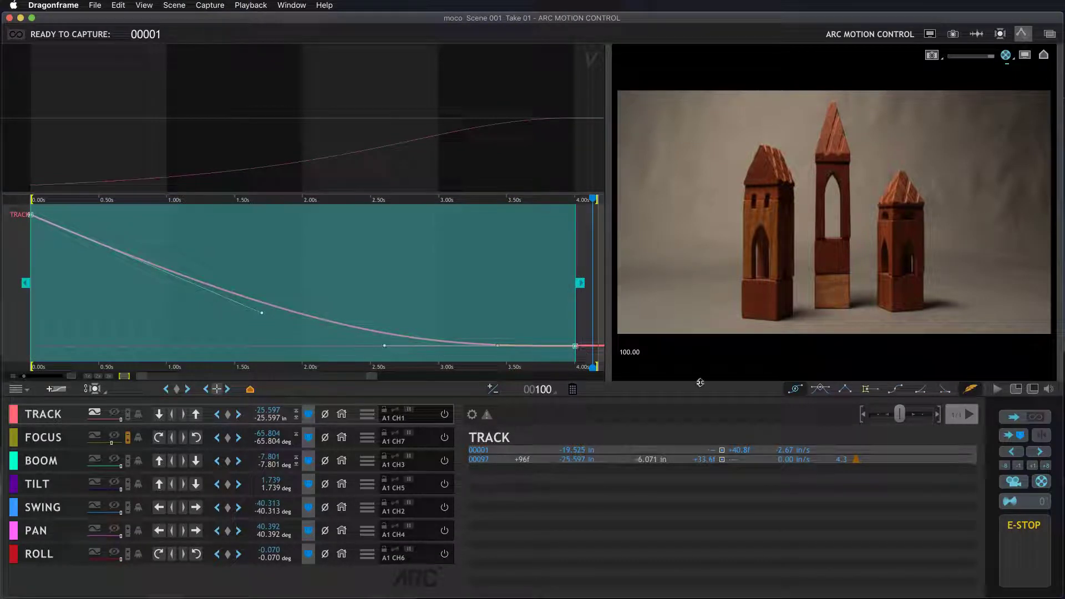
click(845, 390)
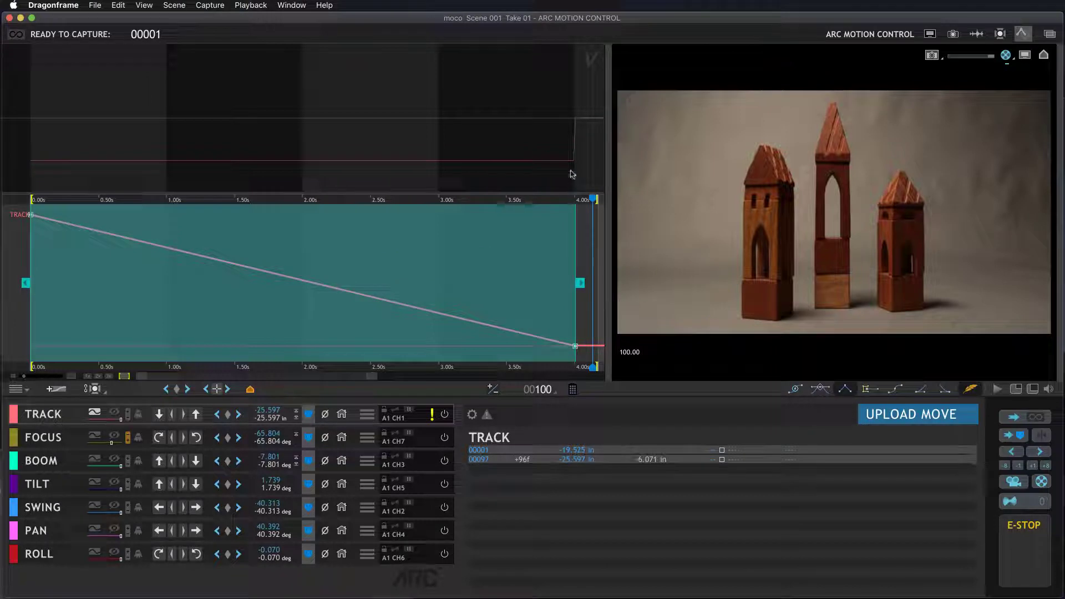
click(589, 265)
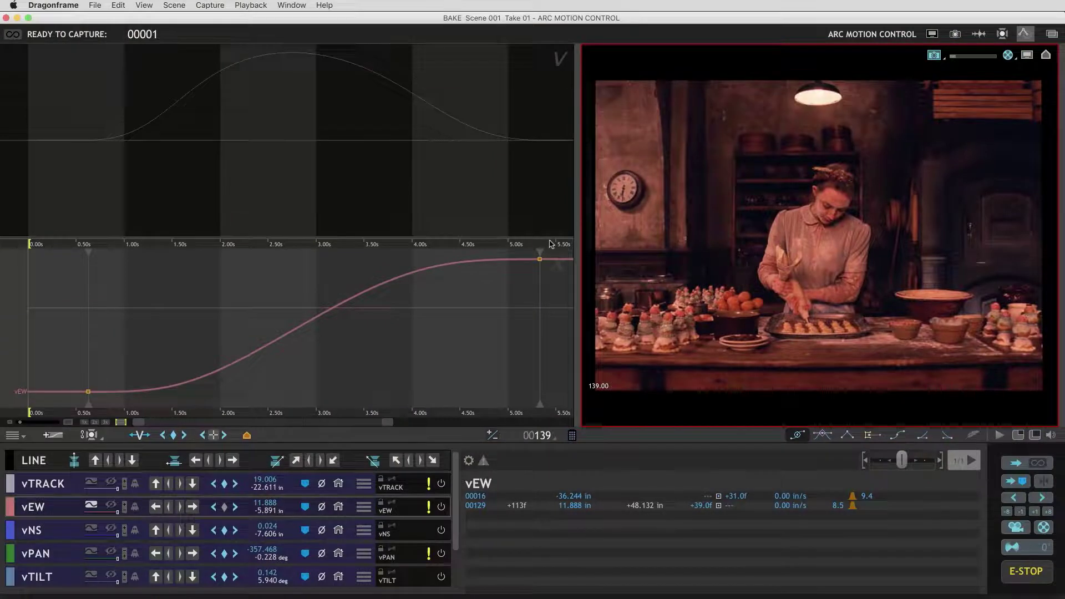
mouse_move(550, 244)
mouse_down()
mouse_move(231, 244)
mouse_move(543, 244)
mouse_up()
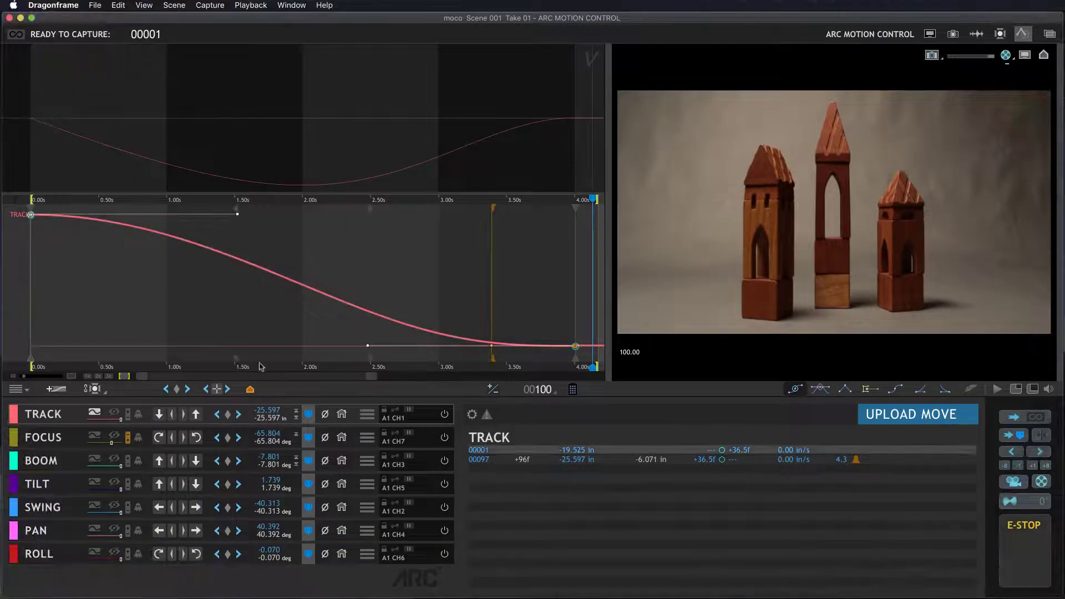
Lengthen the Track eases at both ends to about 40 frames and feather the first keyframe by 5.0.
drag(243, 360, 260, 359)
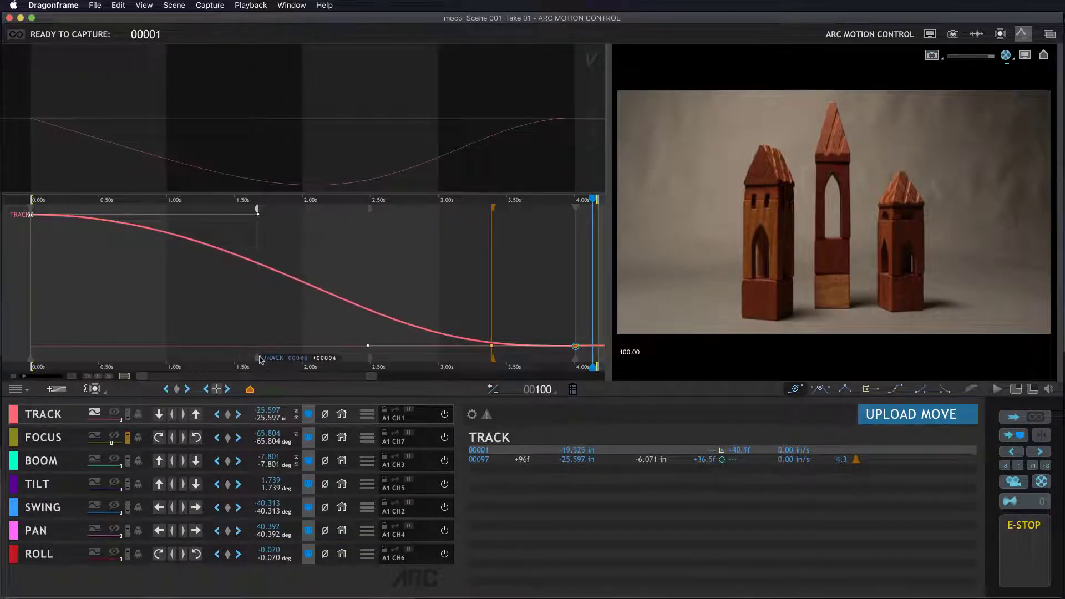
drag(368, 357, 341, 355)
click(39, 224)
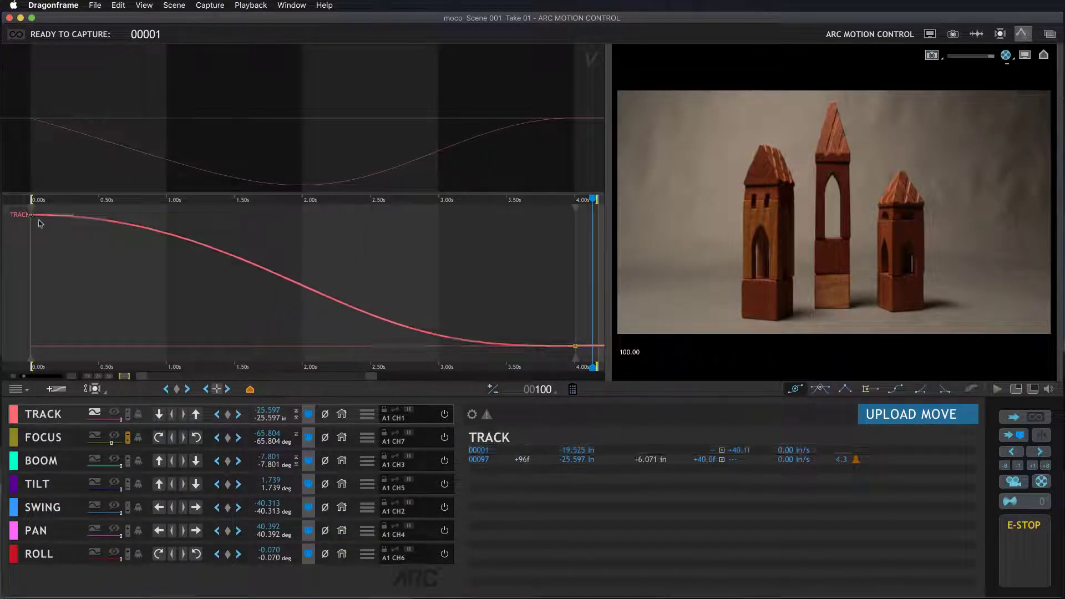
click(32, 215)
click(969, 389)
drag(118, 361, 134, 362)
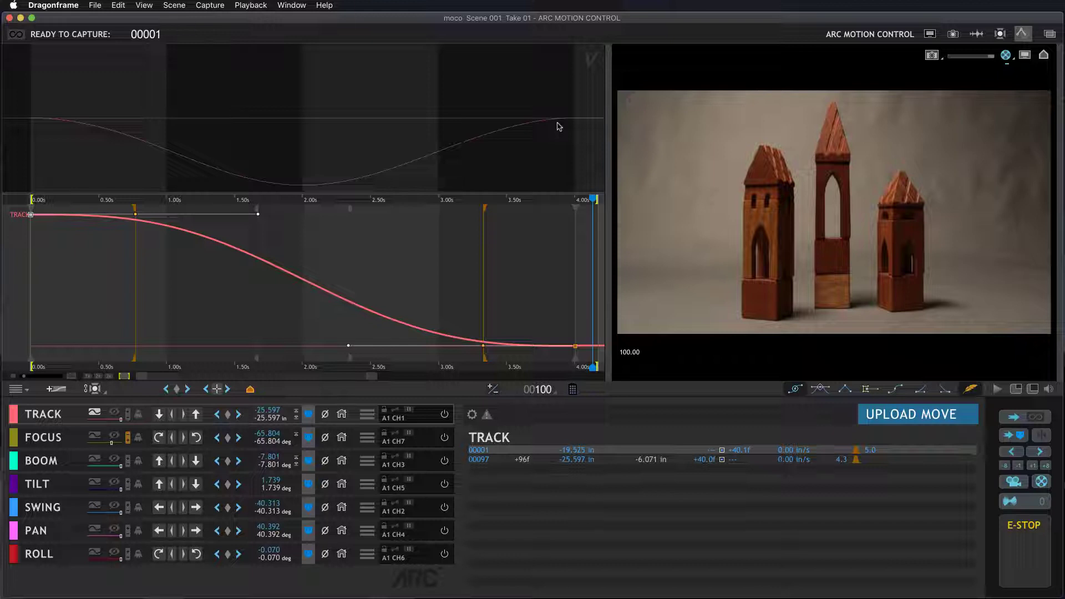
Give the Track segment a constant-speed middle, with an ease of about 30.4 frames at the start and 31.5 at the end.
mouse_move(23, 205)
mouse_down()
mouse_move(425, 305)
mouse_move(32, 215)
mouse_up()
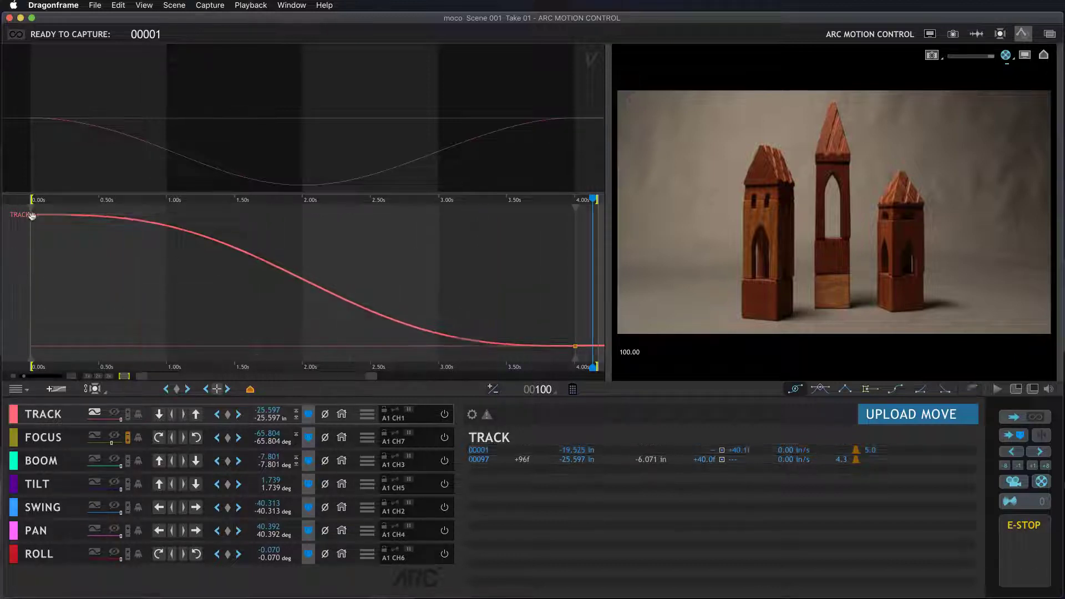
click(865, 390)
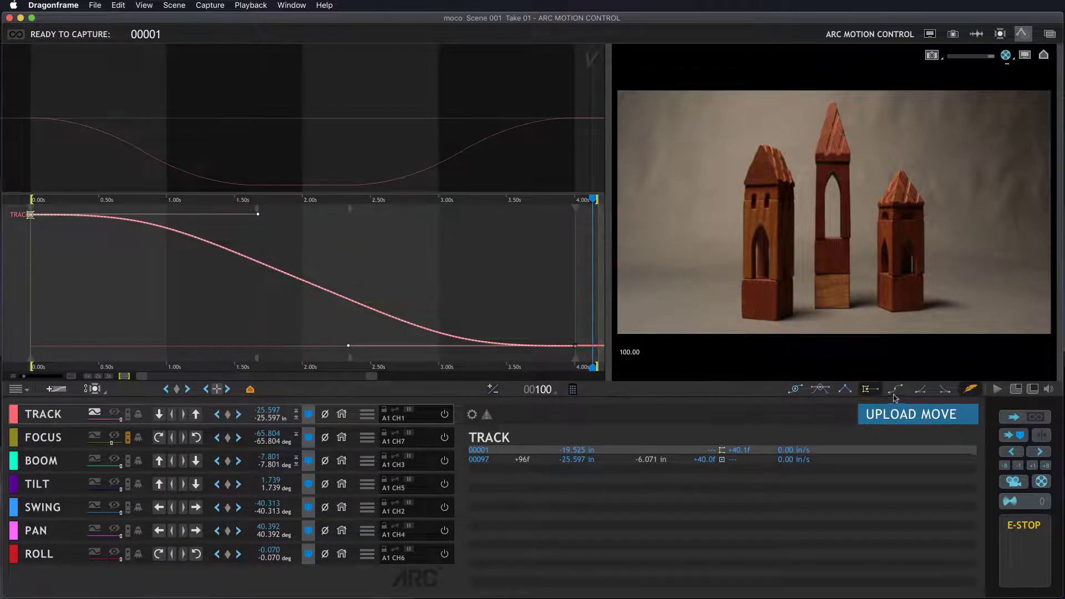
click(866, 391)
drag(258, 359, 203, 360)
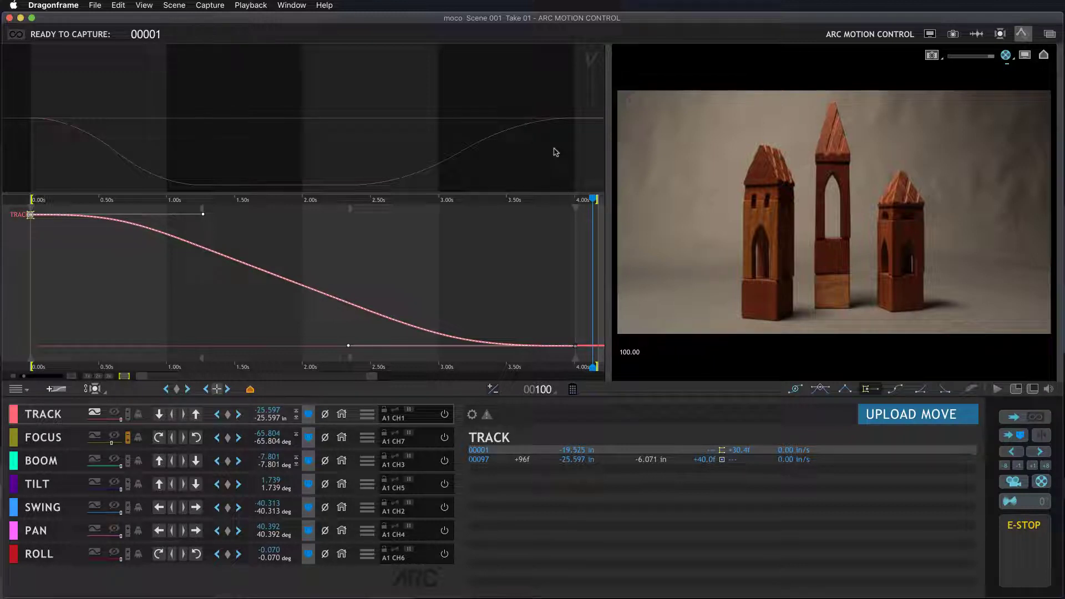
drag(348, 346, 397, 361)
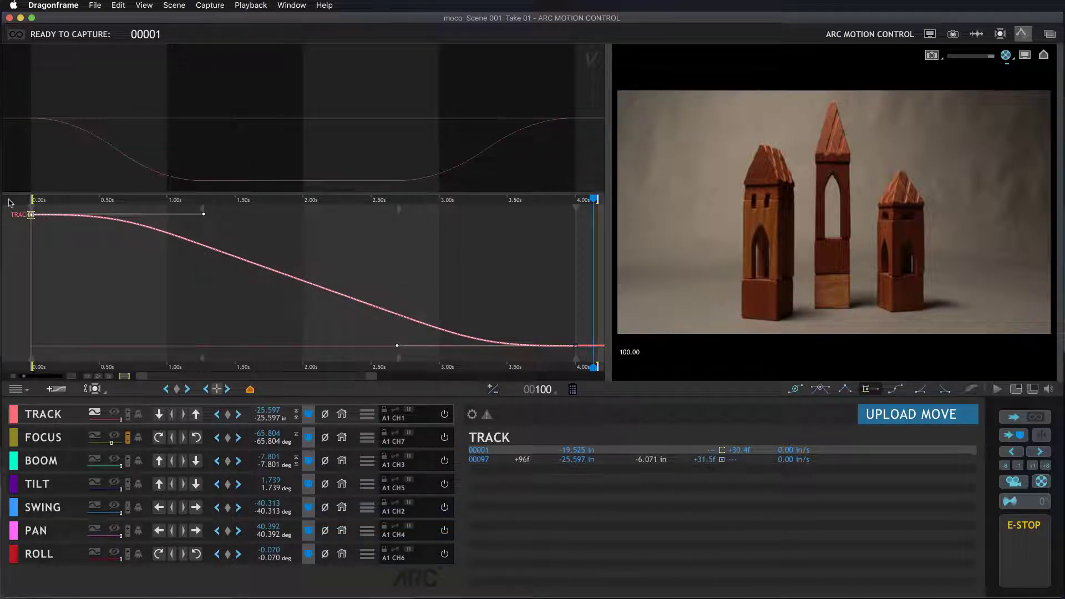
Upload the move and run it live three times from the start to check the constant-speed segment.
click(916, 415)
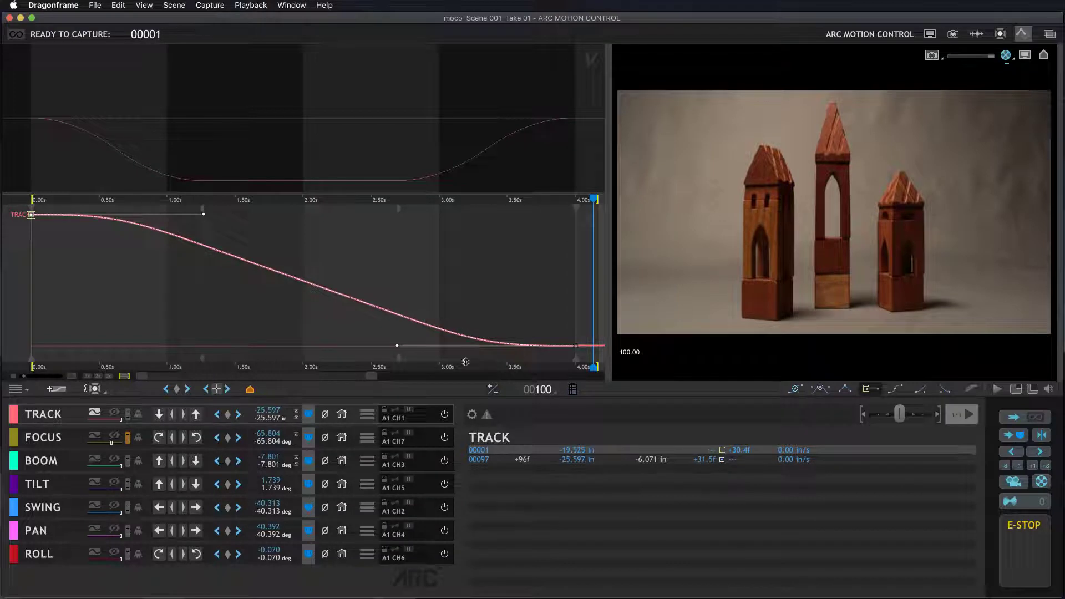
key(space)
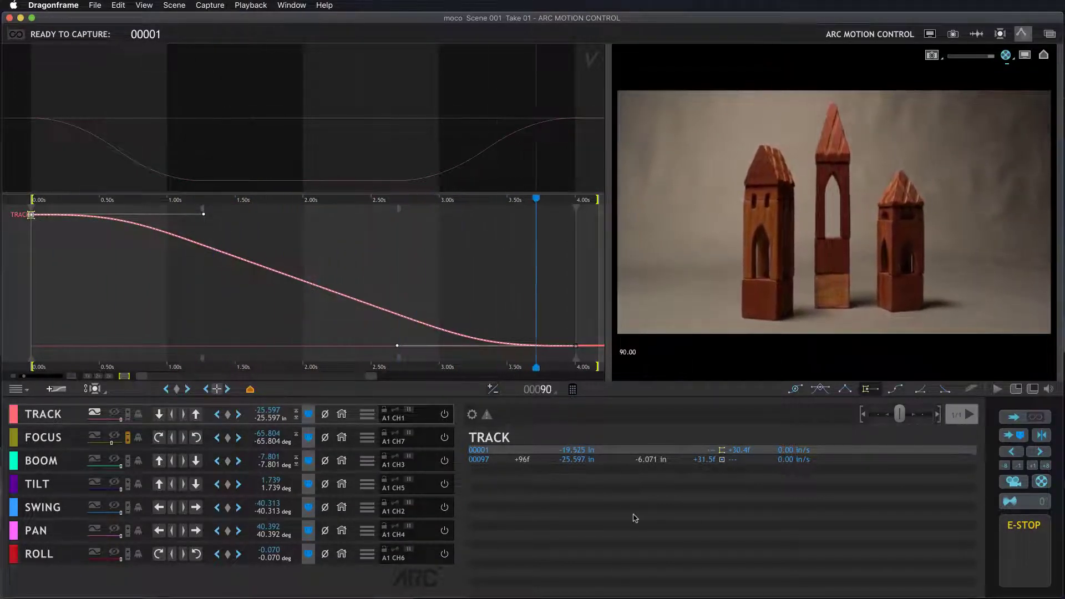
drag(392, 203, 1, 193)
key(space)
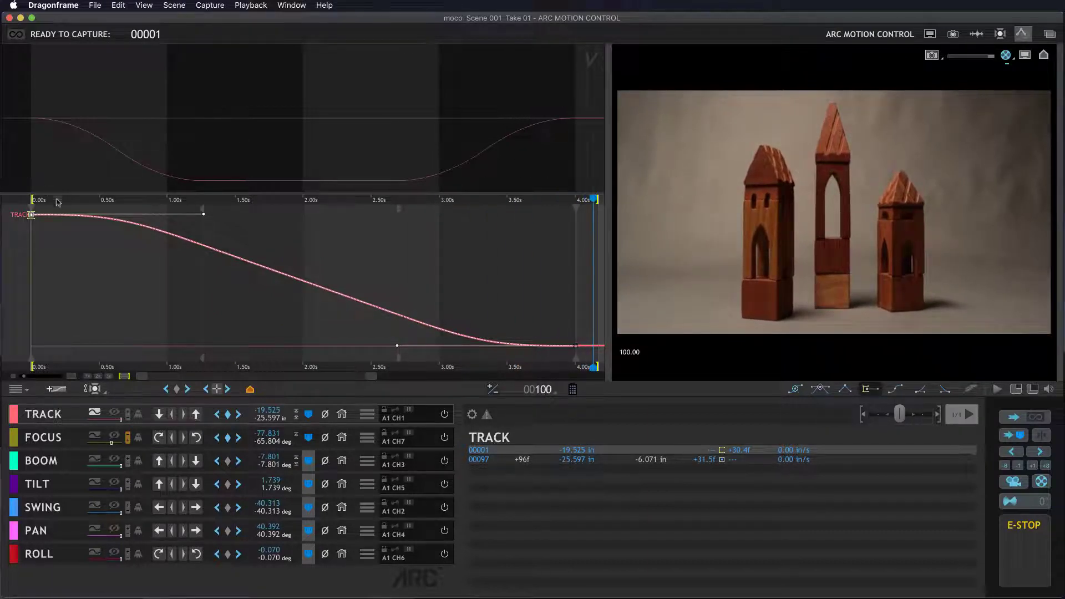
drag(58, 201, 18, 201)
key(space)
Apply Auto Smooth to both Track keyframes, feather them by 4.0, and clear the selection.
drag(17, 201, 607, 370)
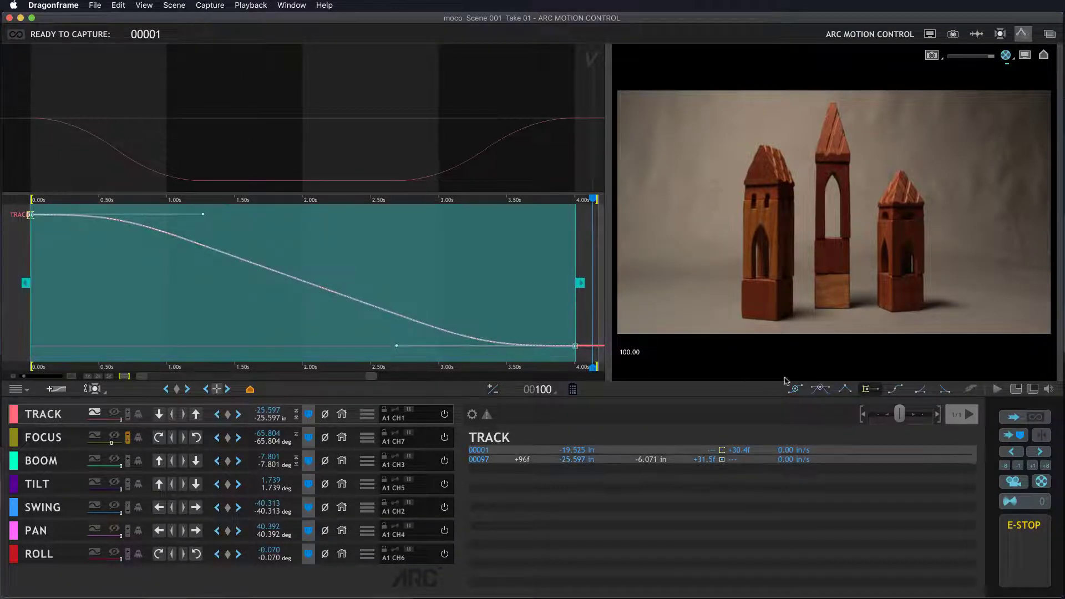
click(795, 389)
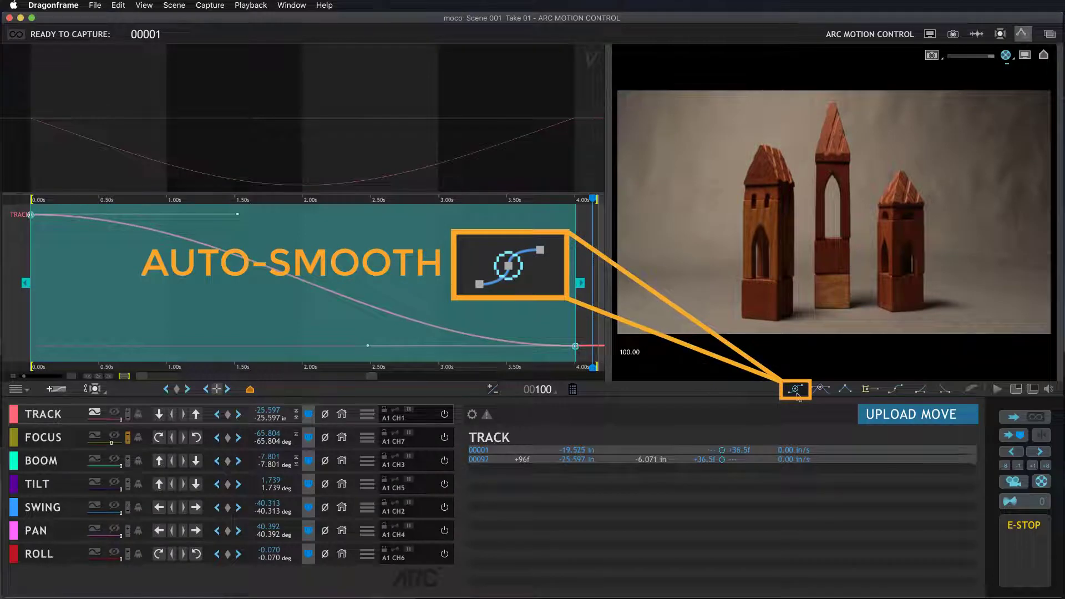
click(969, 390)
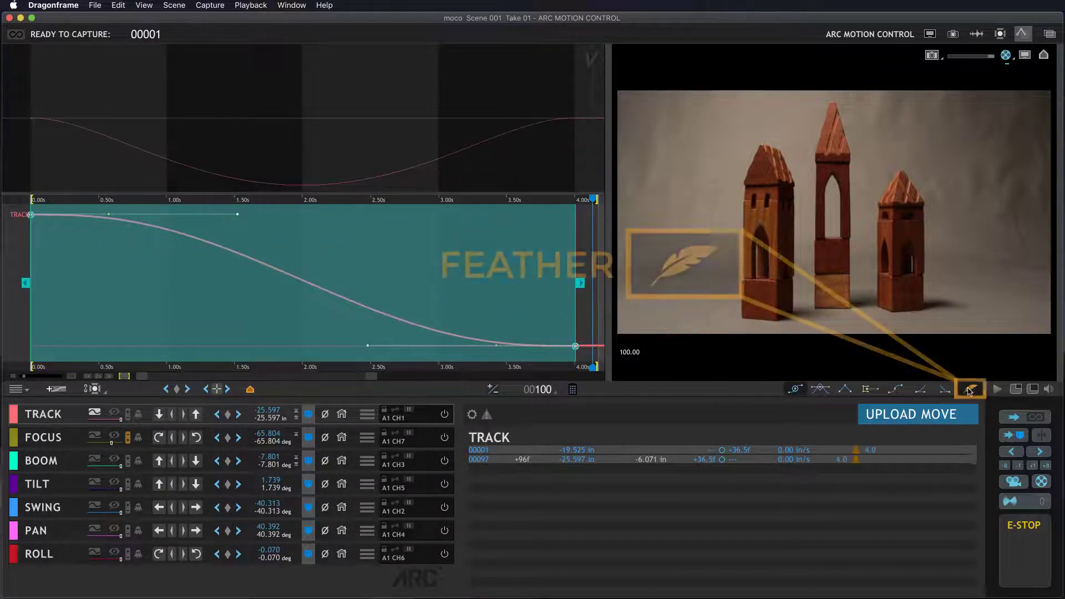
click(589, 326)
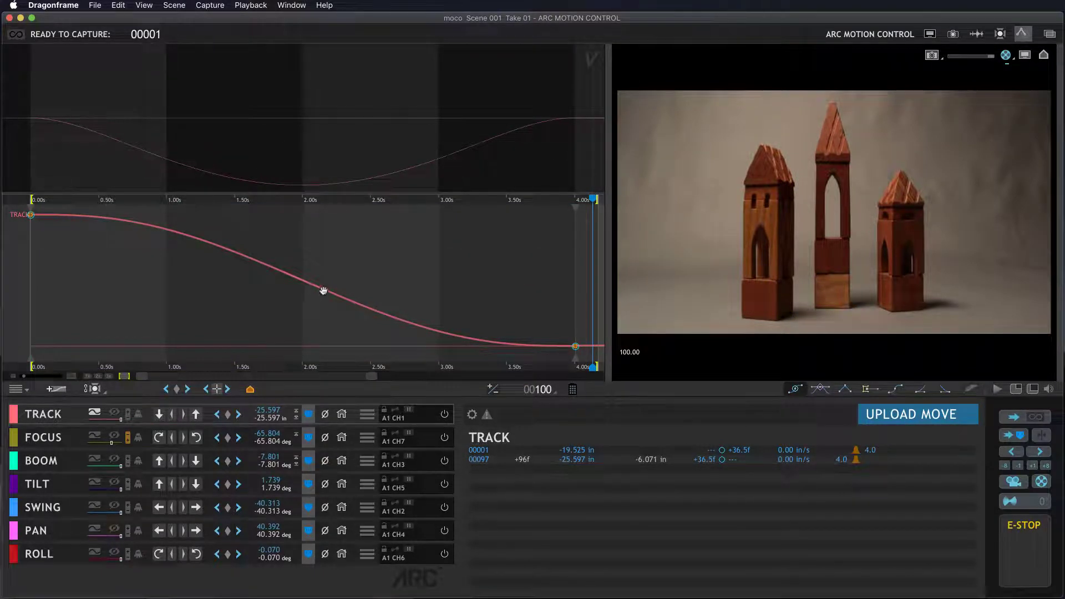
Add two intermediate Track keyframes, one at frame 51 near -24.04 in and one at frame 35 near -21.53 in.
double_click(325, 291)
drag(324, 290, 309, 306)
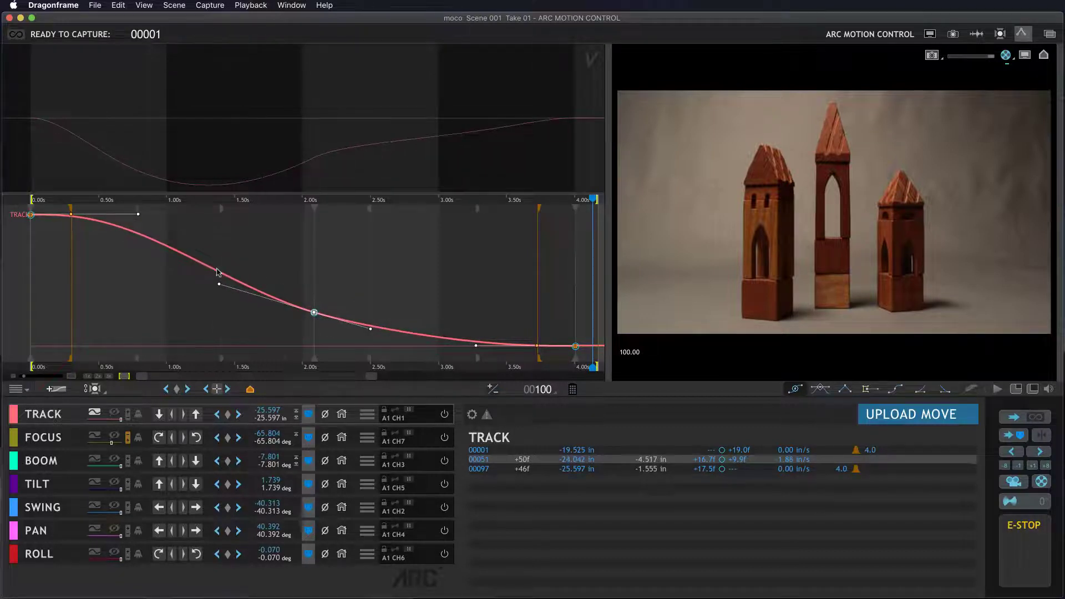
double_click(221, 265)
drag(221, 265, 224, 258)
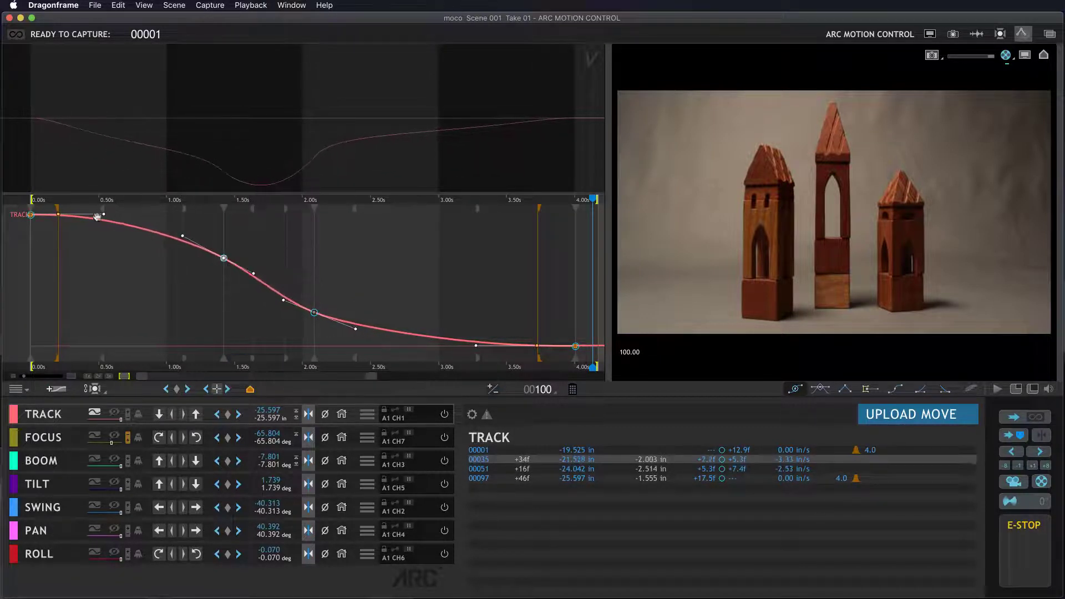
Move the Track keyframe at frame 51 to frame 54, and convert both intermediate keyframes to Bezier.
drag(314, 312, 332, 312)
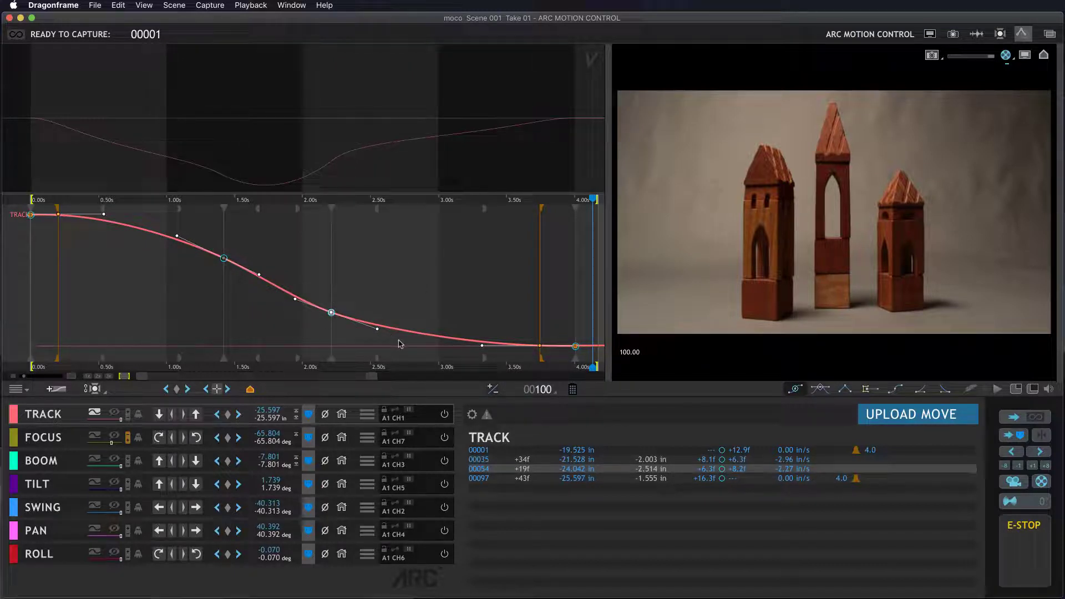
drag(200, 226, 356, 334)
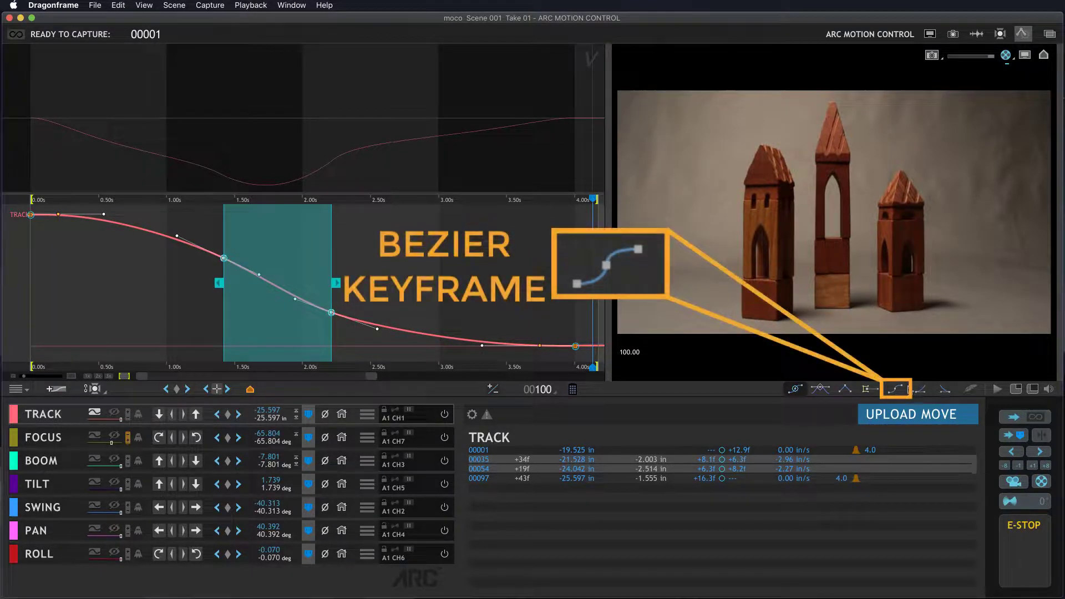
click(896, 390)
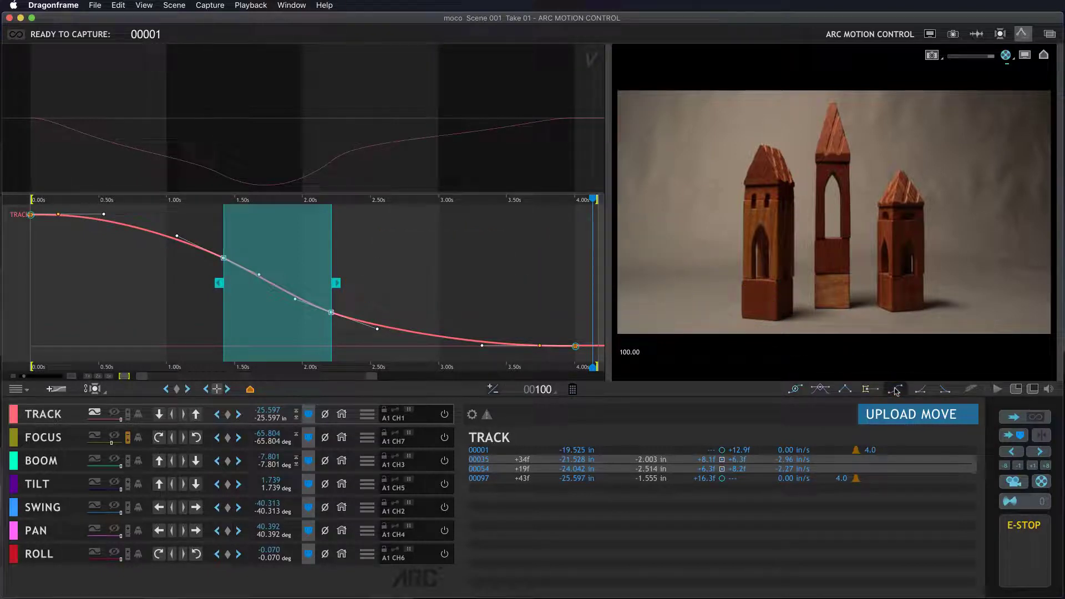
click(369, 279)
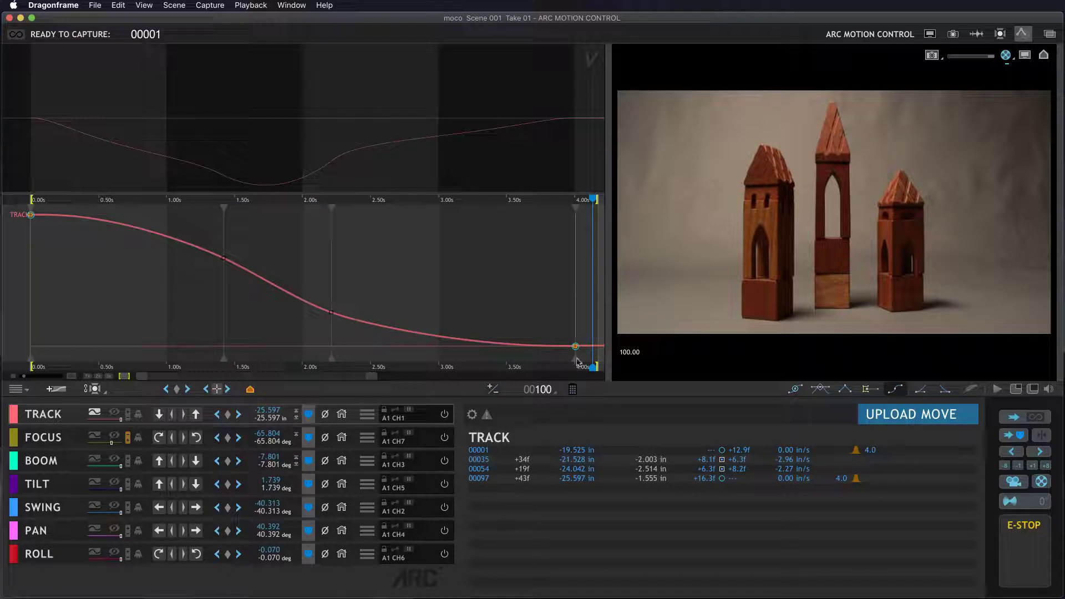
Move the final Track keyframe to frame 100, and set both intermediate keyframes to Auto Smooth.
mouse_move(577, 362)
mouse_down()
mouse_move(551, 361)
mouse_move(593, 367)
mouse_up()
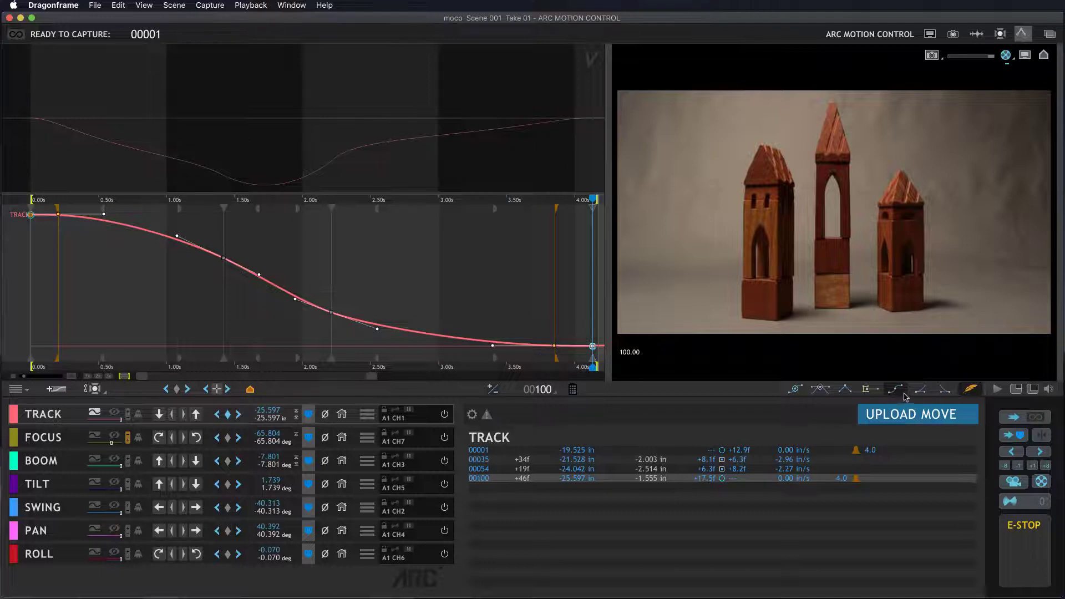
drag(192, 216, 345, 328)
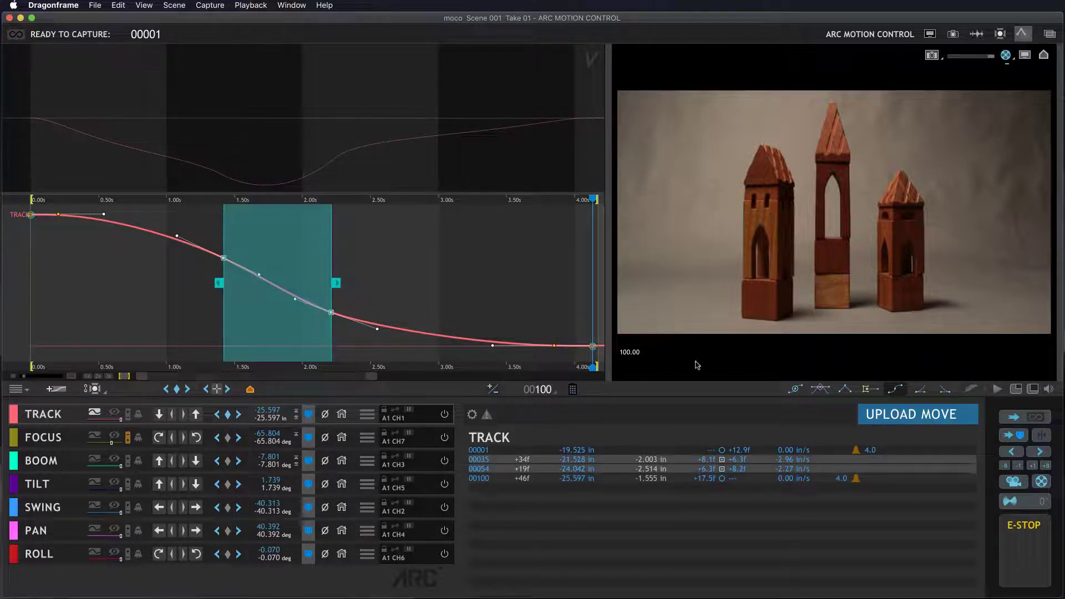
click(795, 389)
click(373, 309)
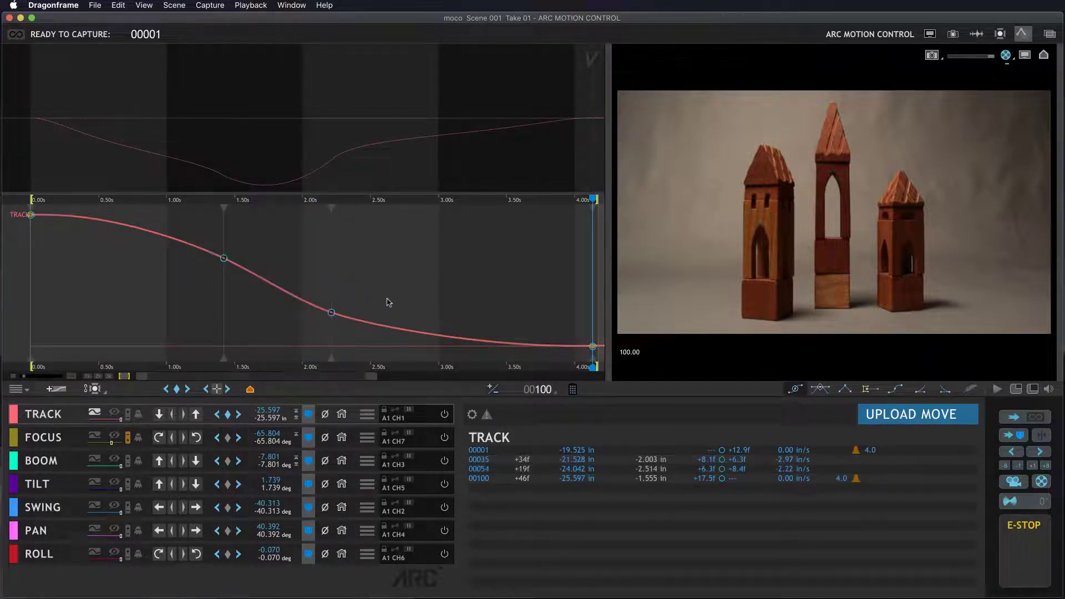
Try steepening the Track curve at frame 54 to about -2.46 in/s with its outgoing handle, and revert the change.
click(331, 314)
drag(379, 332, 379, 331)
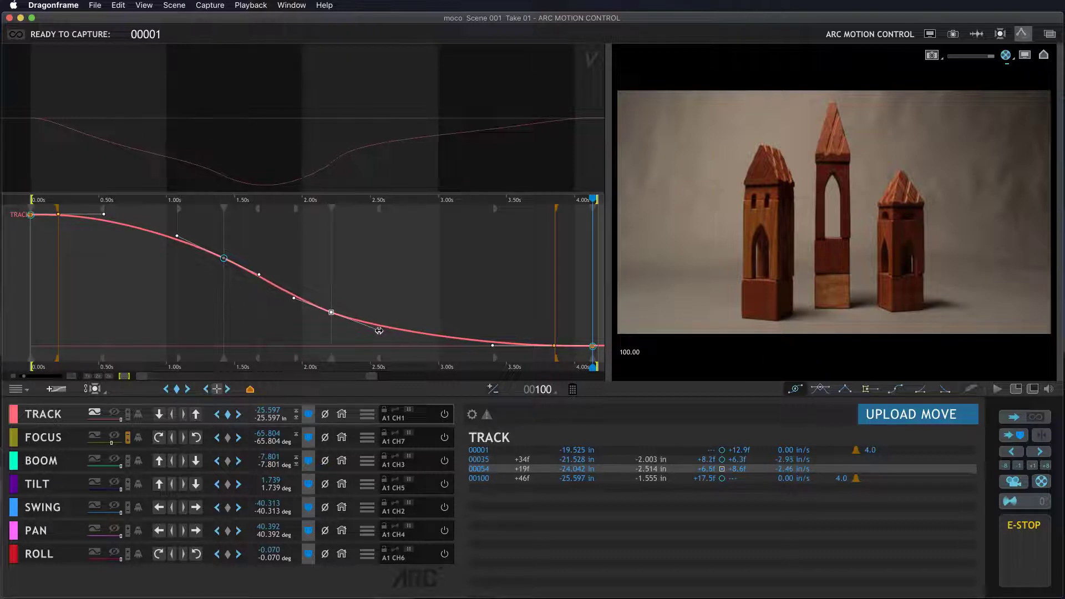
drag(379, 331, 380, 331)
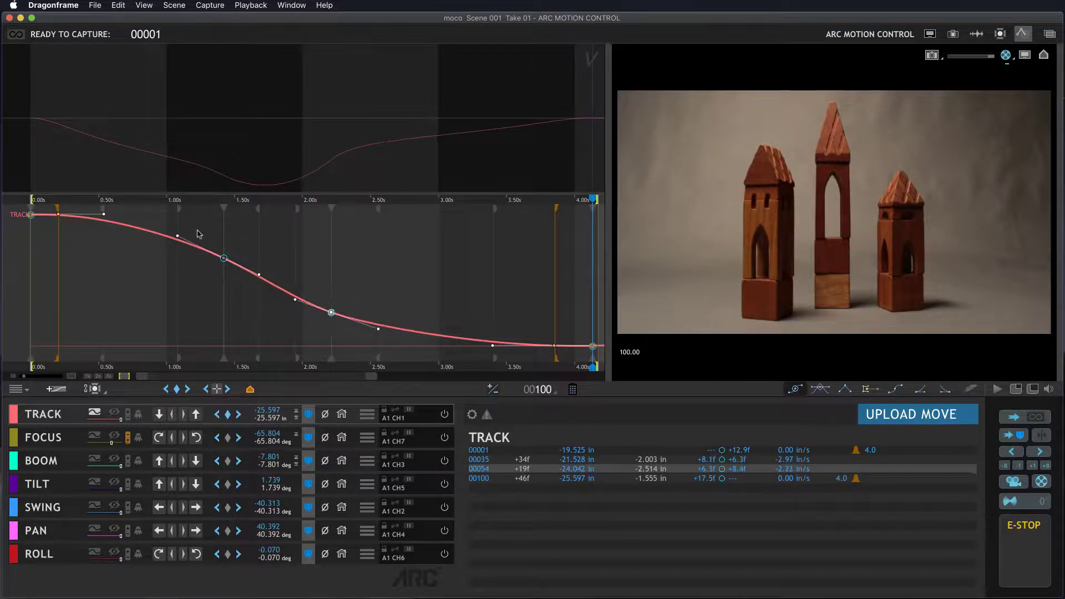
Convert the Track keyframes at frames 35 and 54 to Bezier and clear the selection.
drag(198, 231, 361, 340)
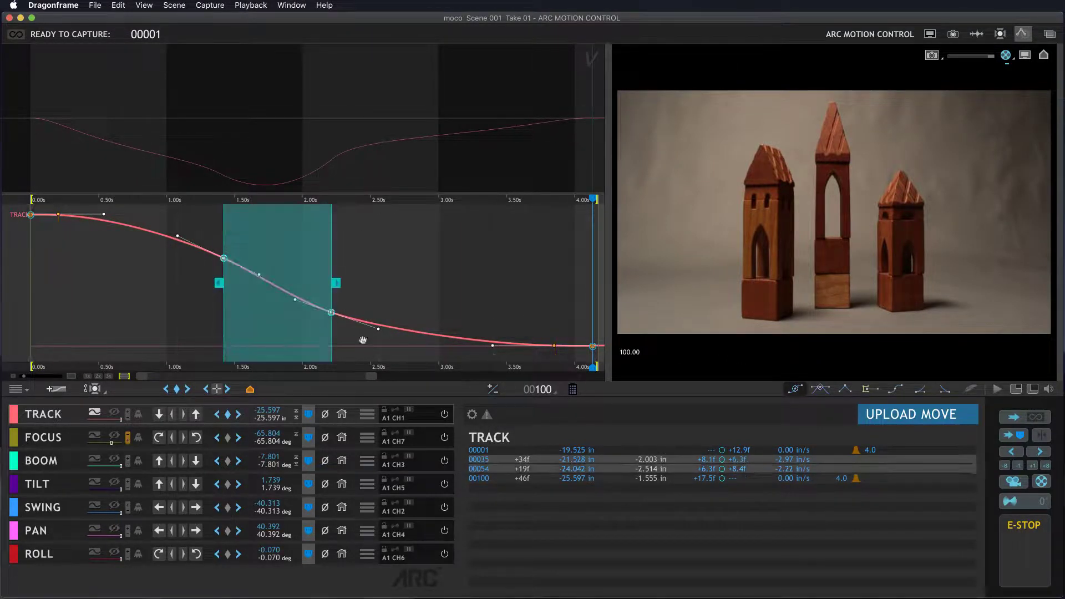
click(895, 392)
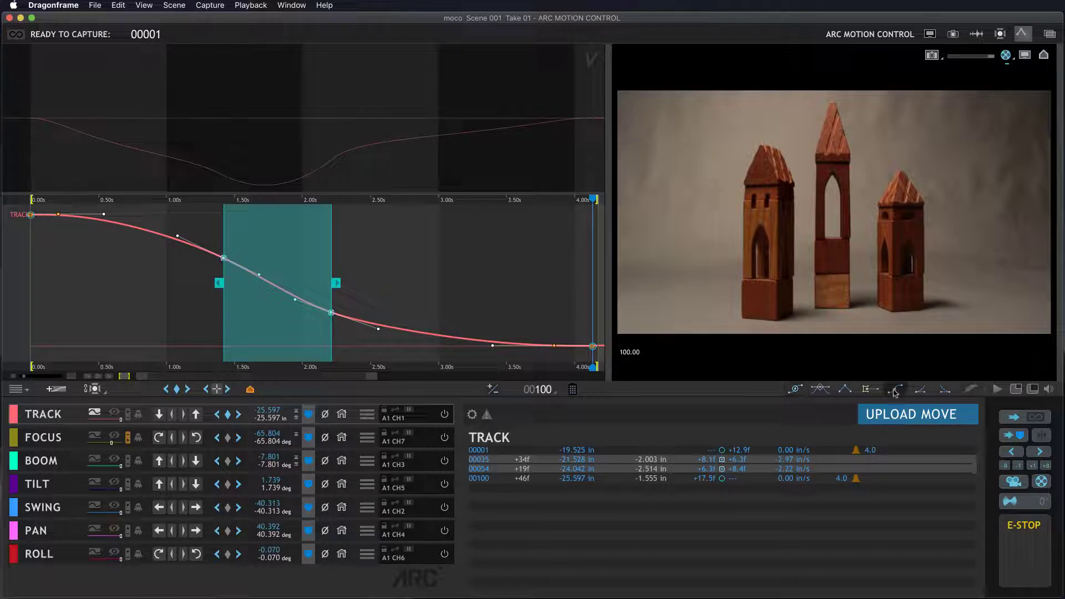
click(481, 285)
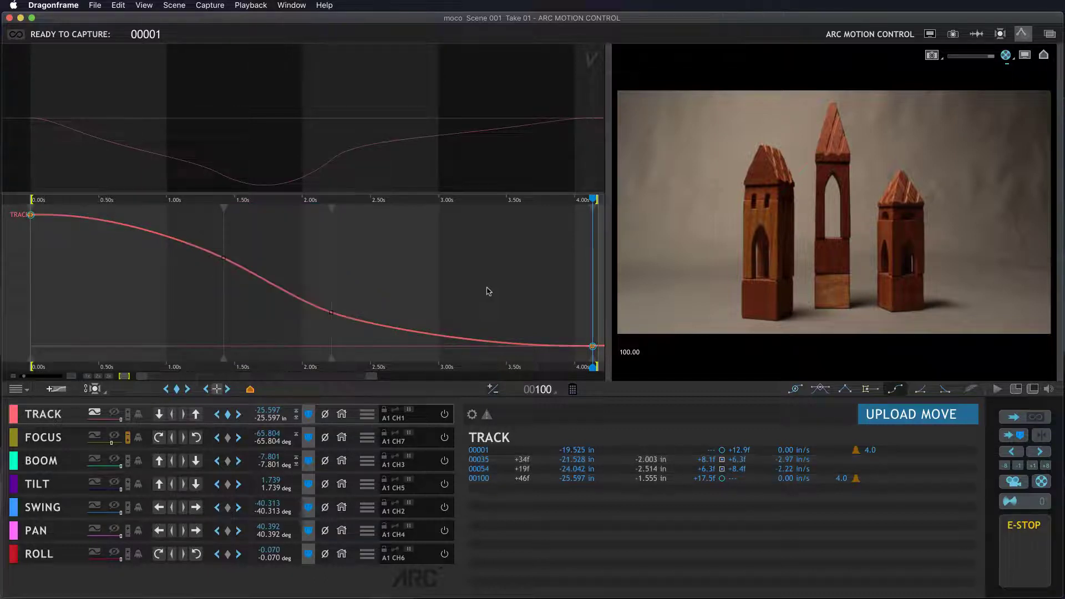
Try an eased entry with a linear exit on the Track keyframe at frame 54, and reshape its incoming handle.
drag(366, 293, 324, 321)
click(947, 390)
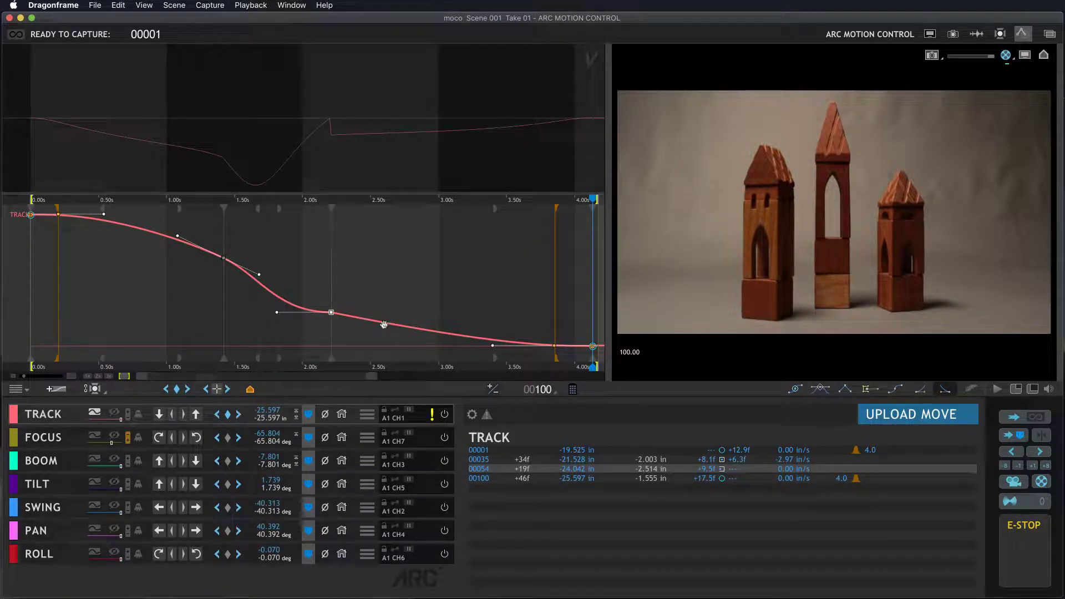
drag(277, 313, 255, 297)
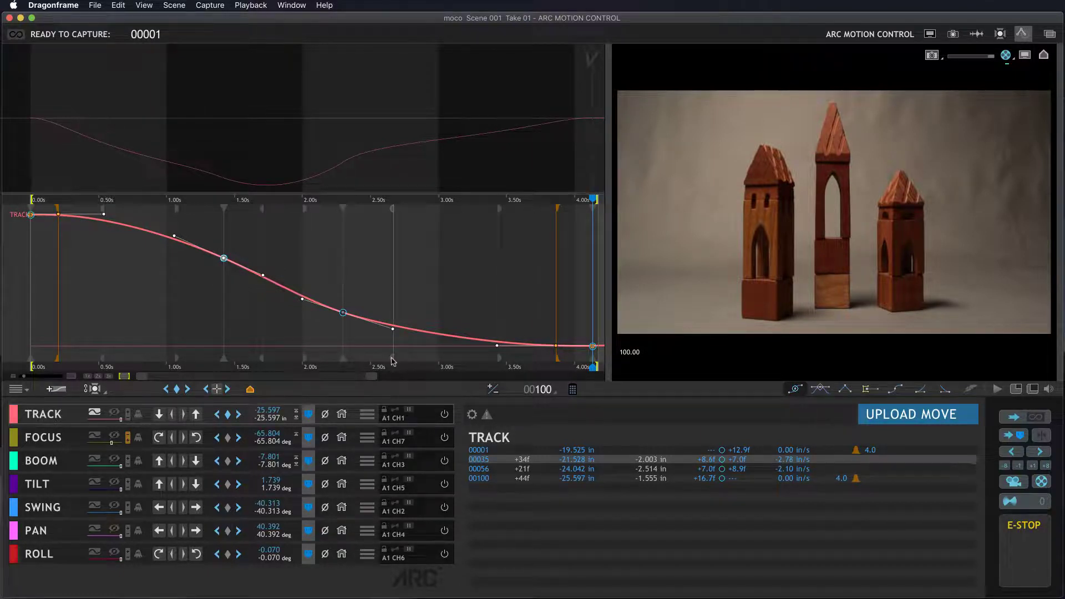
Reshape the Bezier handles of the Track keyframe at frame 56 to about 8.3 frames in and 8.7 frames out, near -2.04 in/s.
mouse_move(391, 361)
mouse_down()
mouse_move(374, 361)
mouse_move(421, 368)
mouse_move(392, 364)
mouse_move(401, 364)
mouse_up()
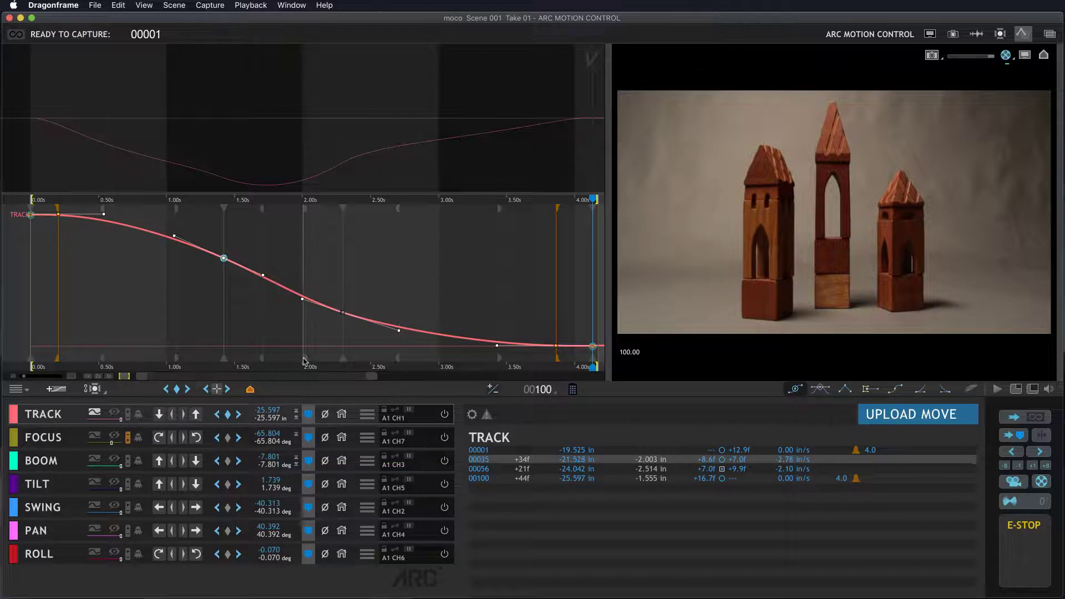
mouse_move(304, 359)
mouse_down()
mouse_move(275, 360)
mouse_move(307, 360)
mouse_move(297, 360)
mouse_up()
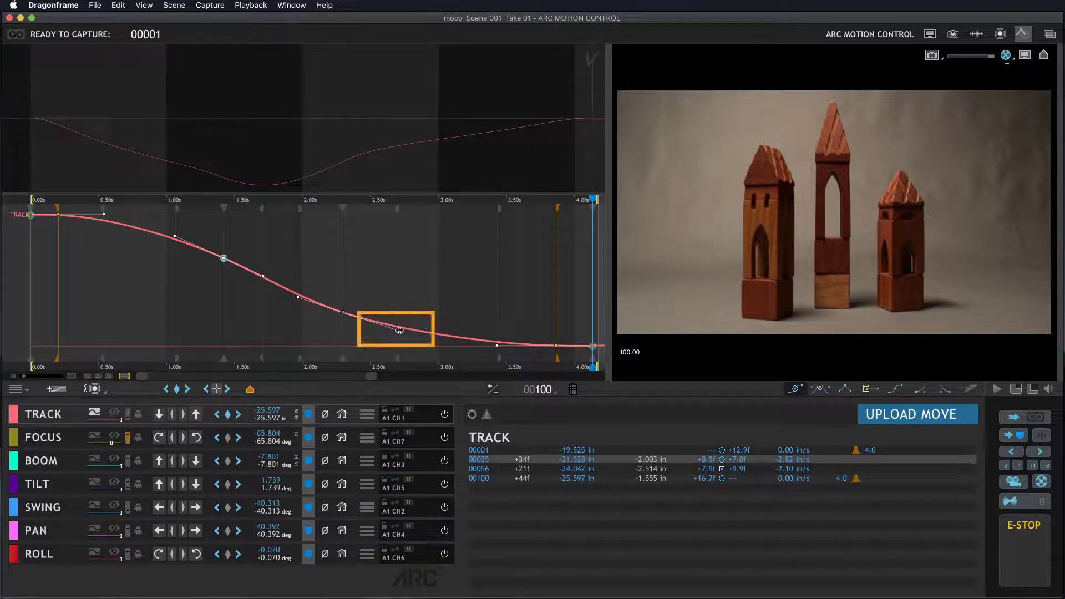
drag(399, 330, 392, 329)
key(alt)
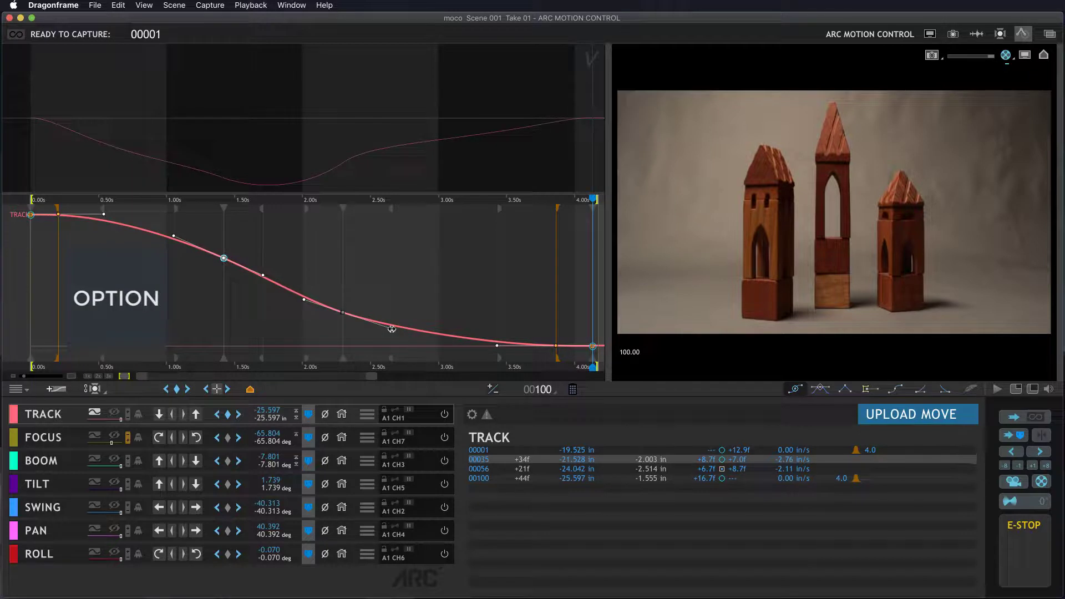
mouse_move(394, 330)
mouse_down()
mouse_move(398, 362)
mouse_move(292, 361)
mouse_up()
key(alt)
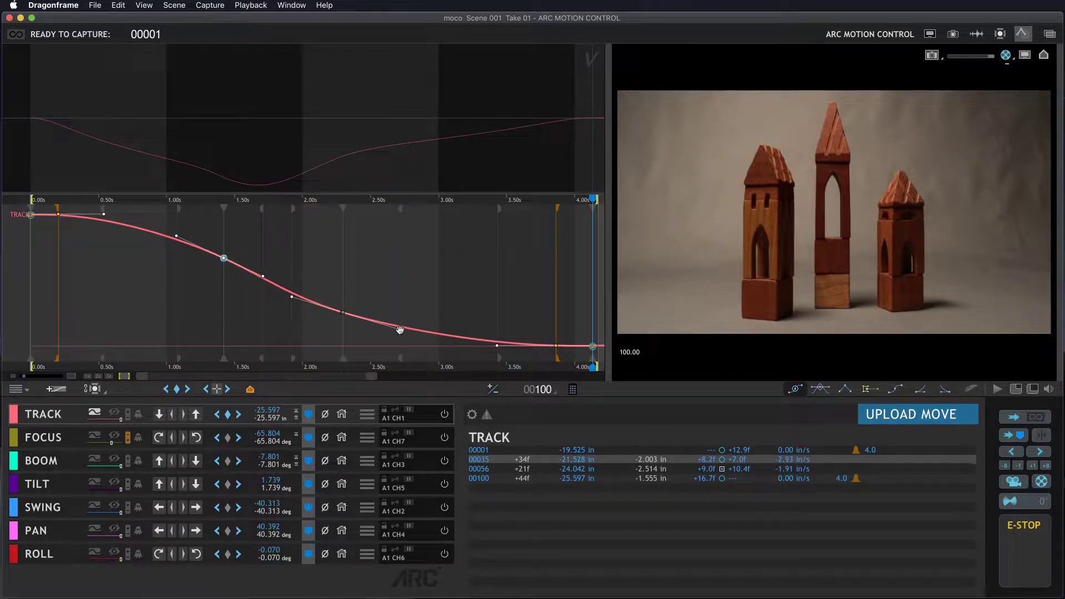
drag(401, 330, 391, 328)
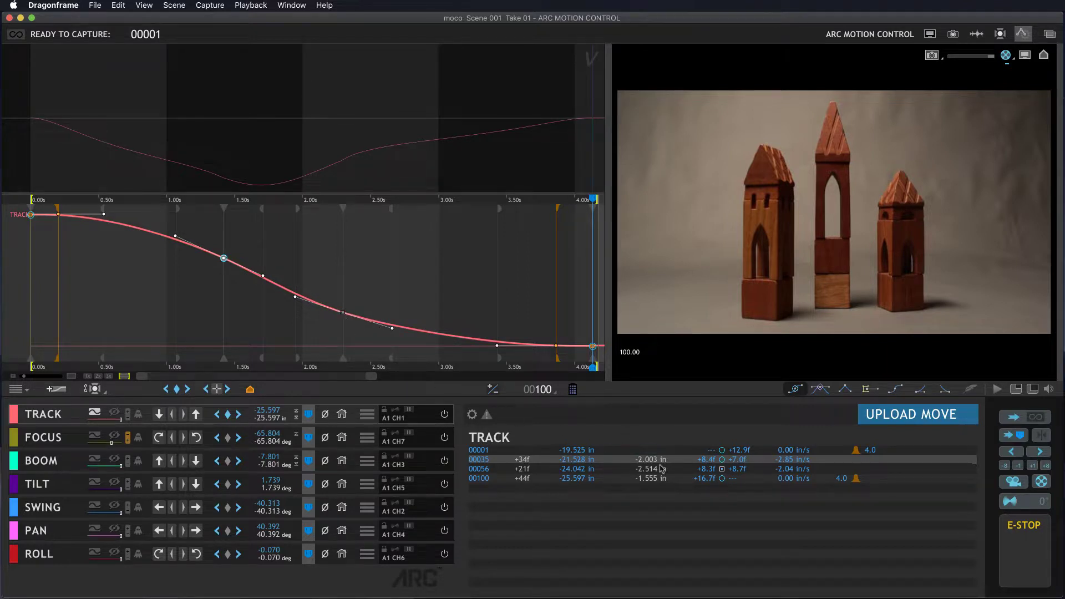
Increase the feathering of the final Track keyframe at frame 100 to 5.7.
click(659, 483)
drag(557, 359, 543, 359)
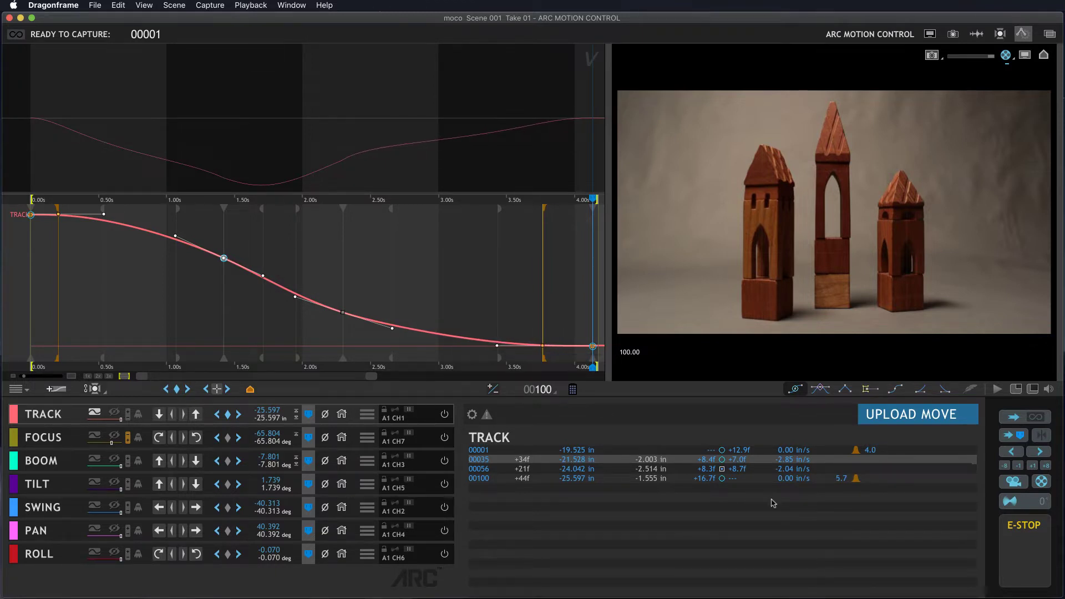